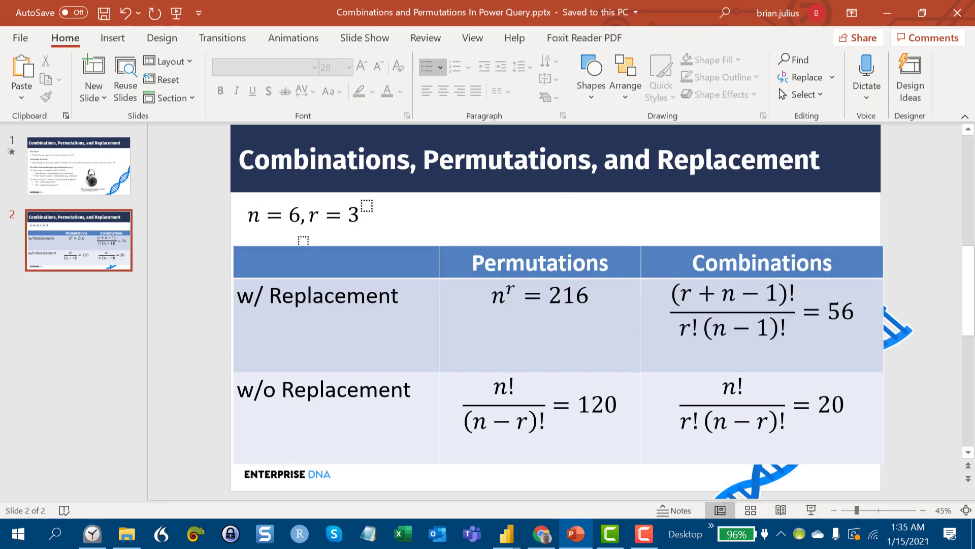
Switch to the Power Query Editor and review the Warehouses table and fxSortAndIsDistinct function
click(506, 534)
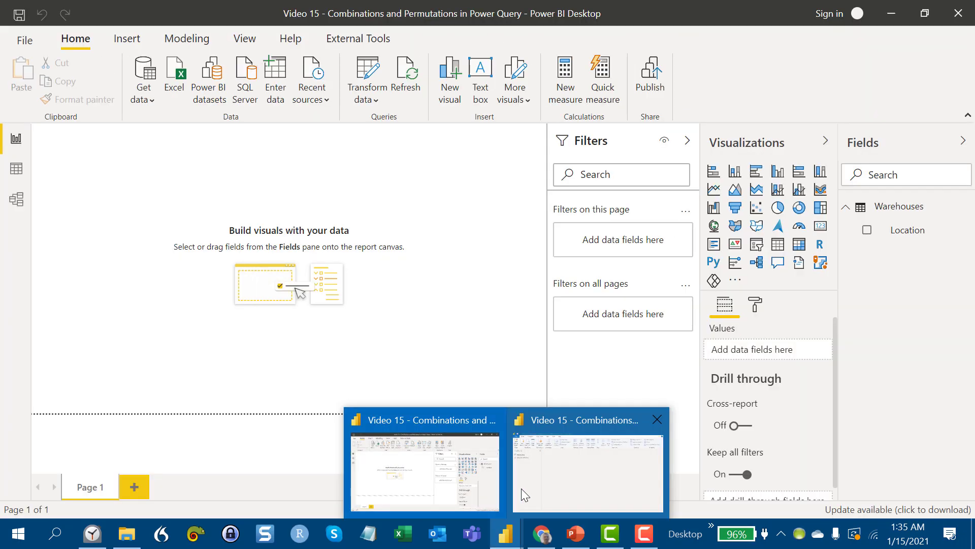
click(523, 487)
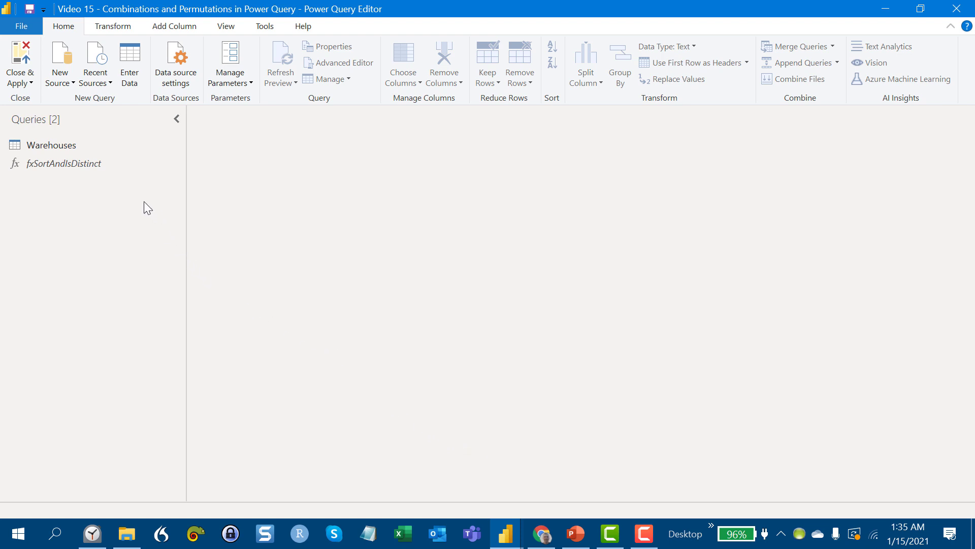
click(84, 153)
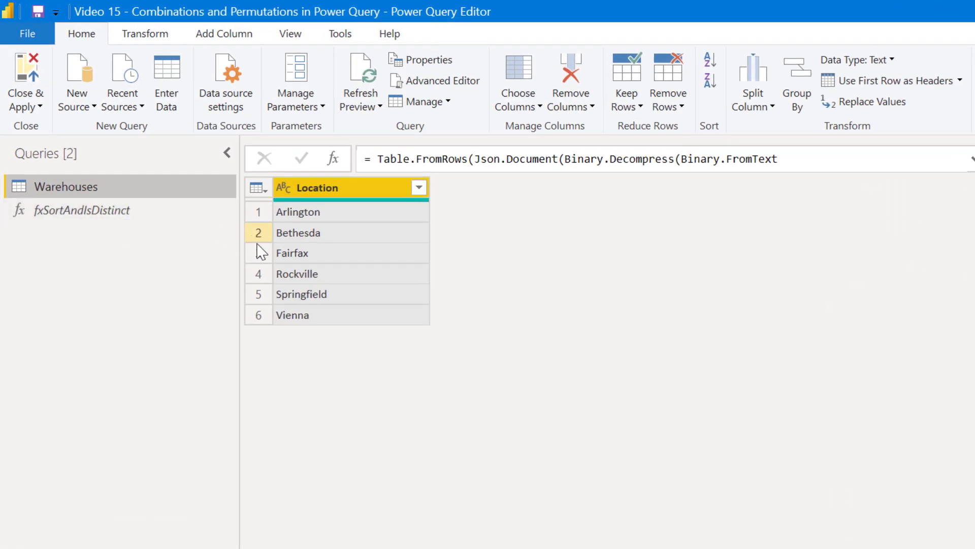
click(168, 219)
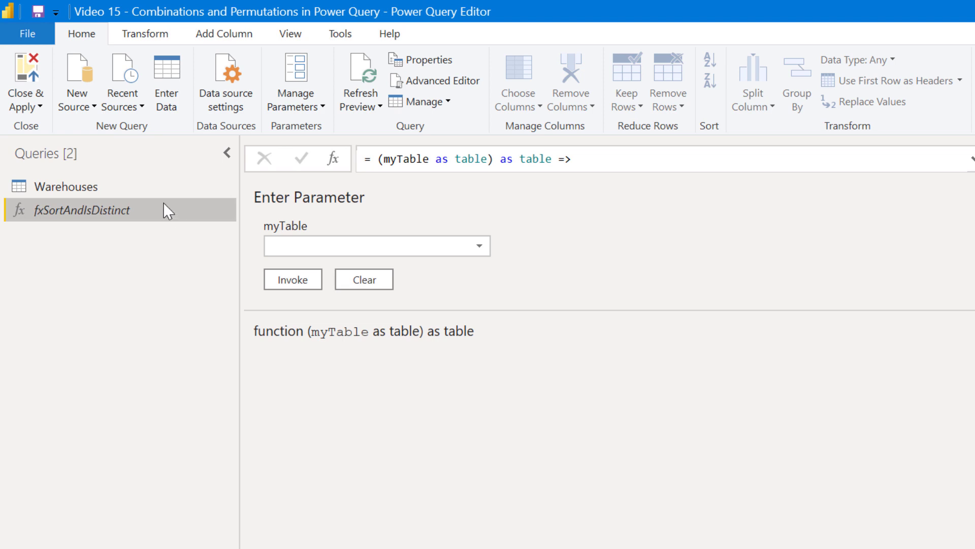
click(151, 192)
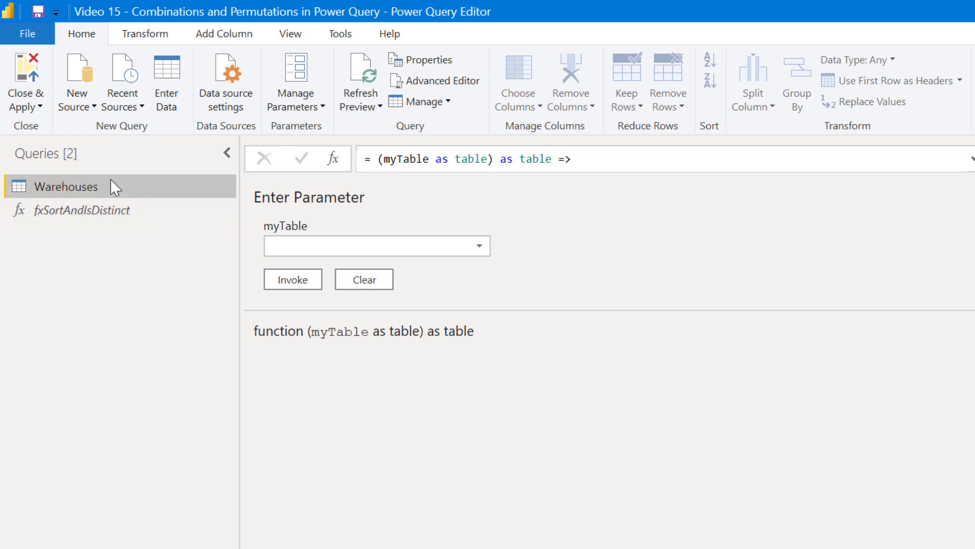
Create a reference query of Warehouses and rename it 'Perm w Rep'
right_click(157, 187)
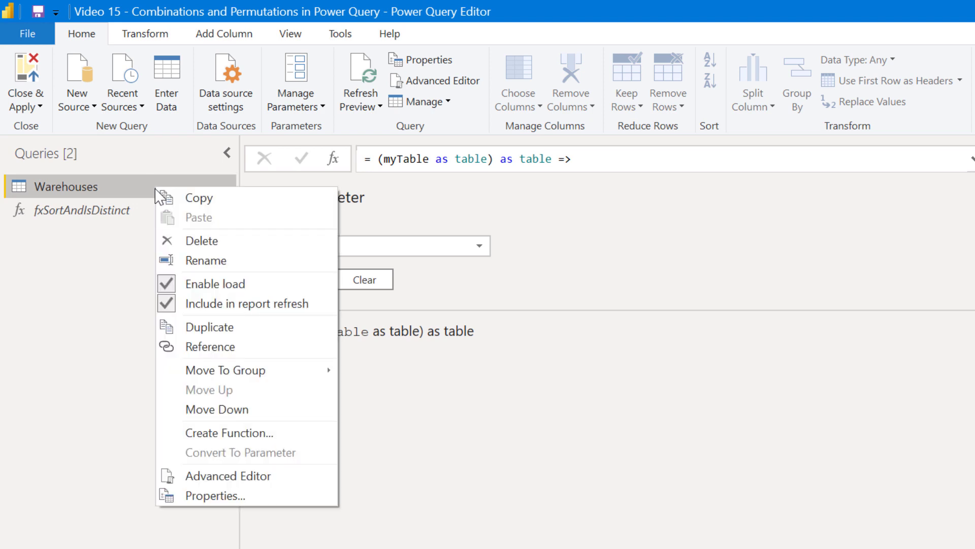
click(200, 350)
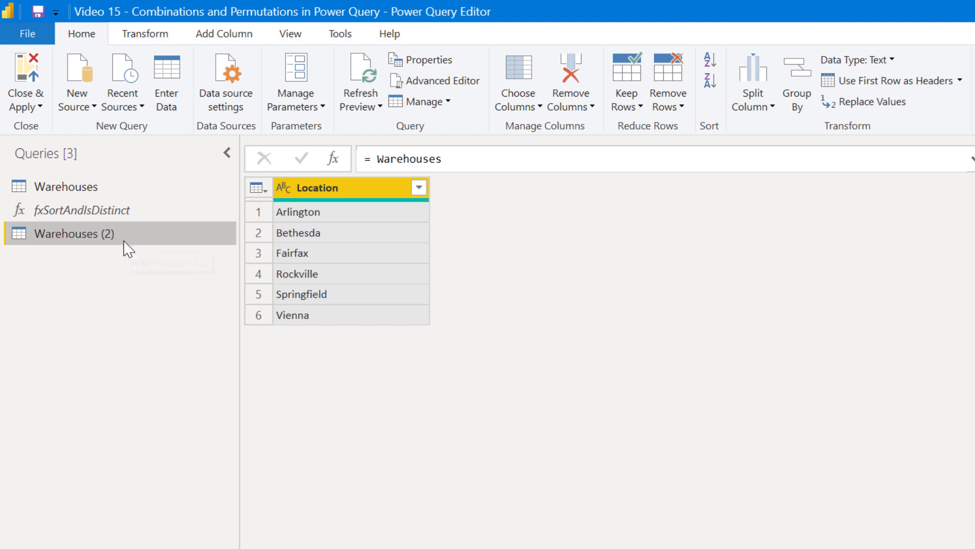
double_click(122, 240)
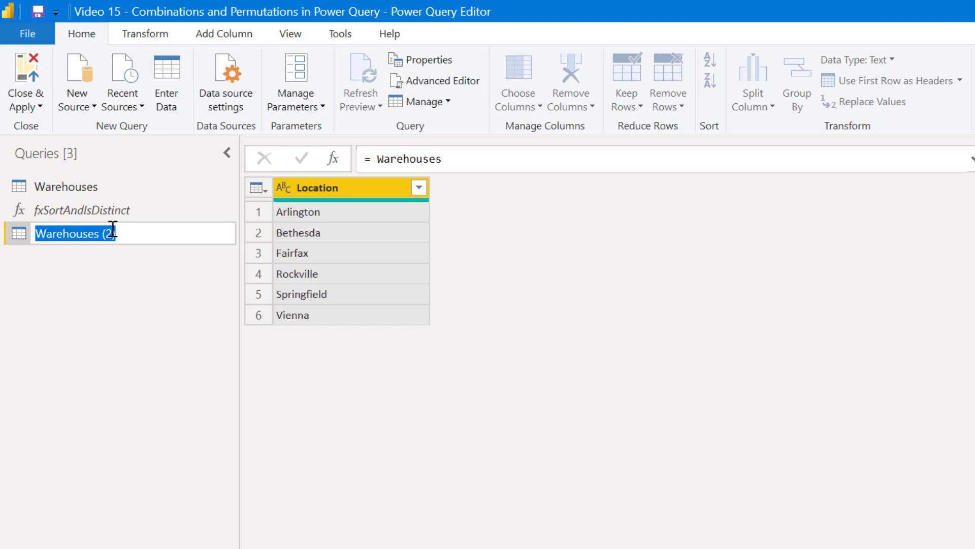
text(Pe)
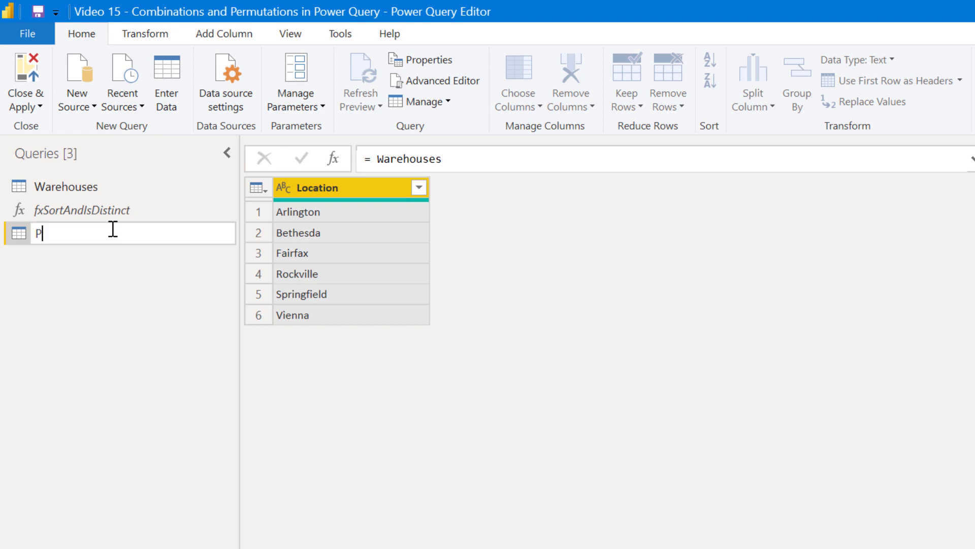
text(rm w Rep)
key(Return)
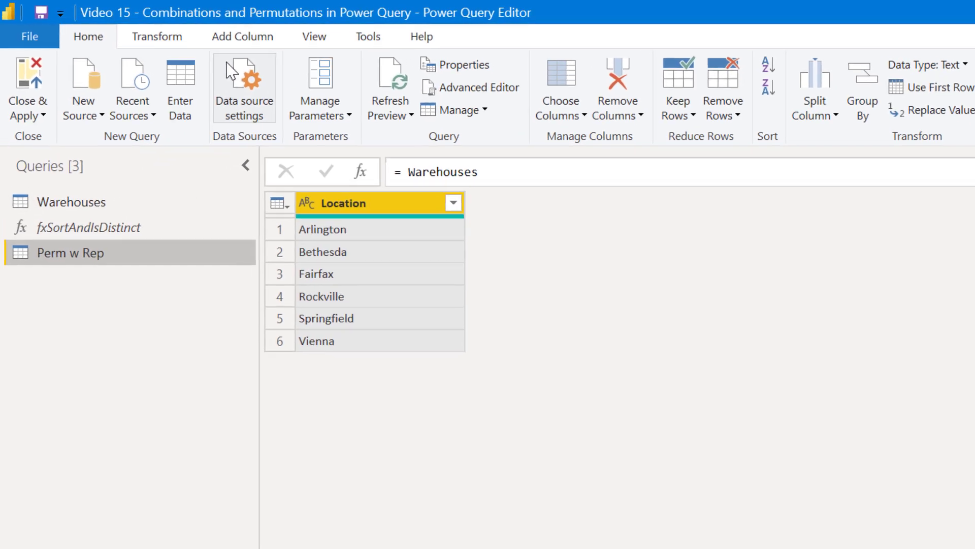
Add a custom column = Warehouses and expand it without prefix into Location.1, giving 36 rows
click(214, 33)
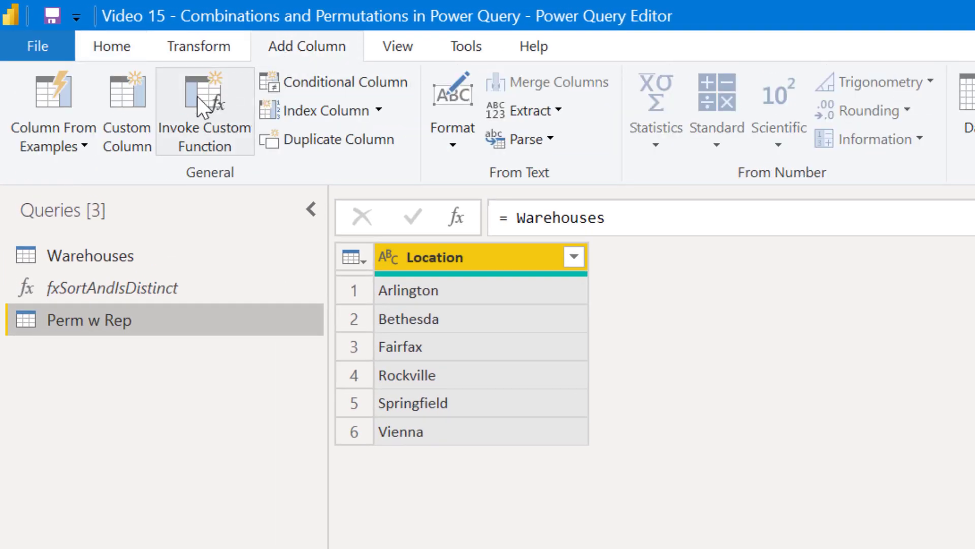
click(135, 126)
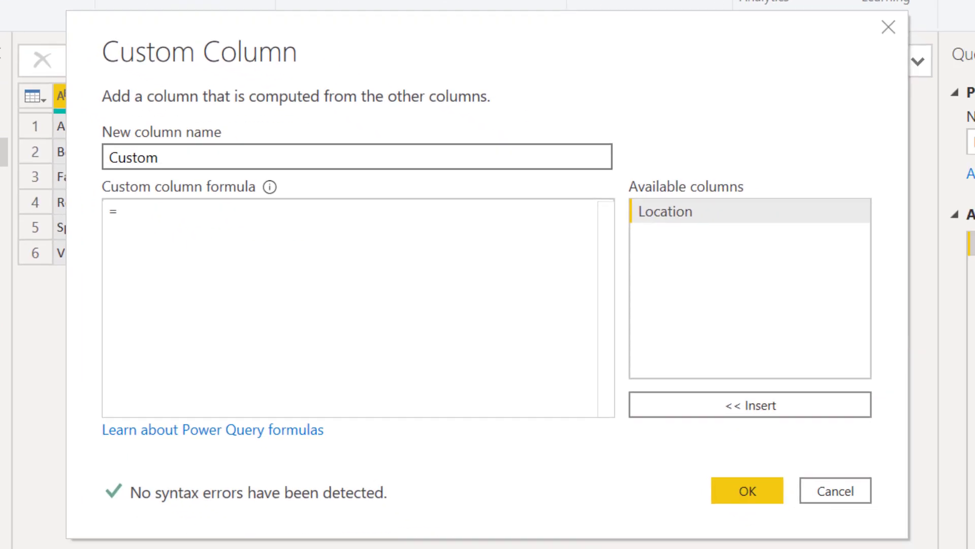
click(152, 204)
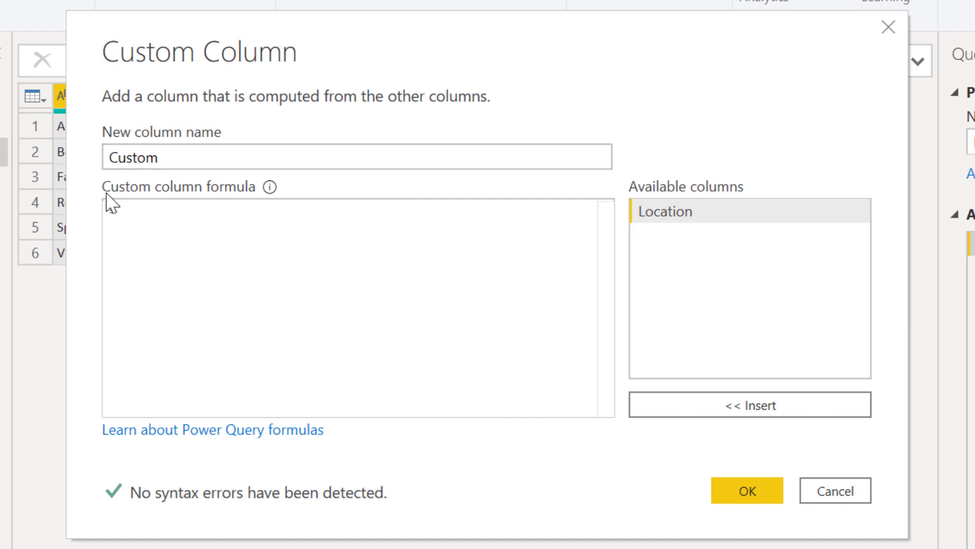
text(W)
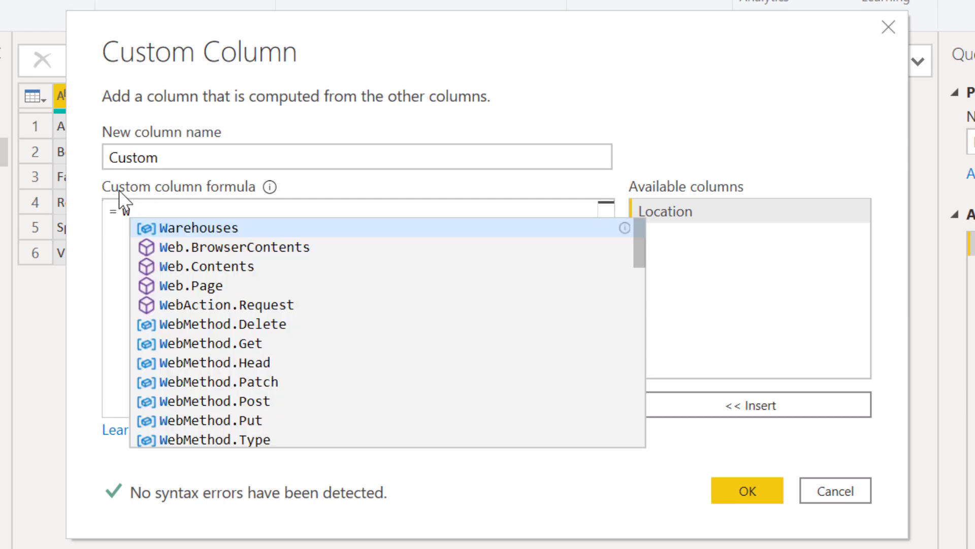
text(ar)
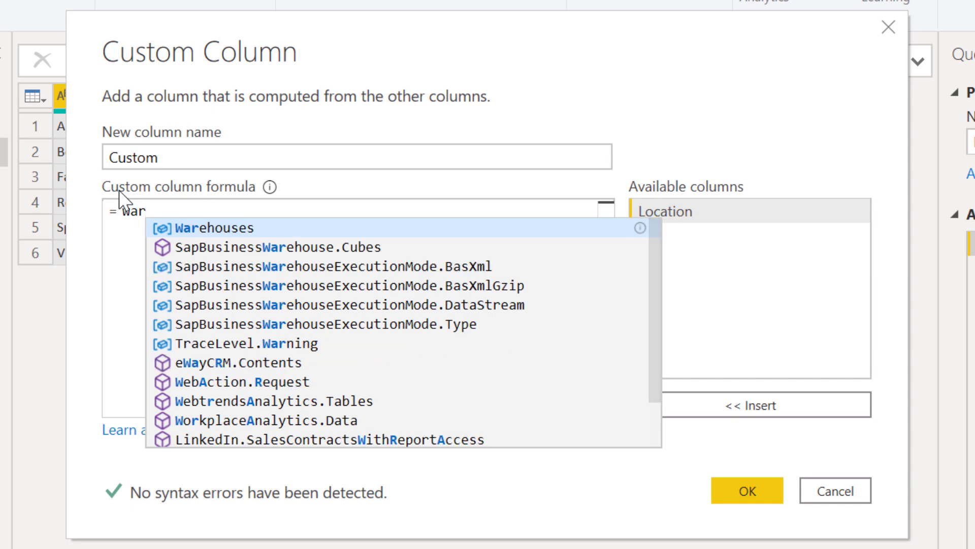
key(Tab)
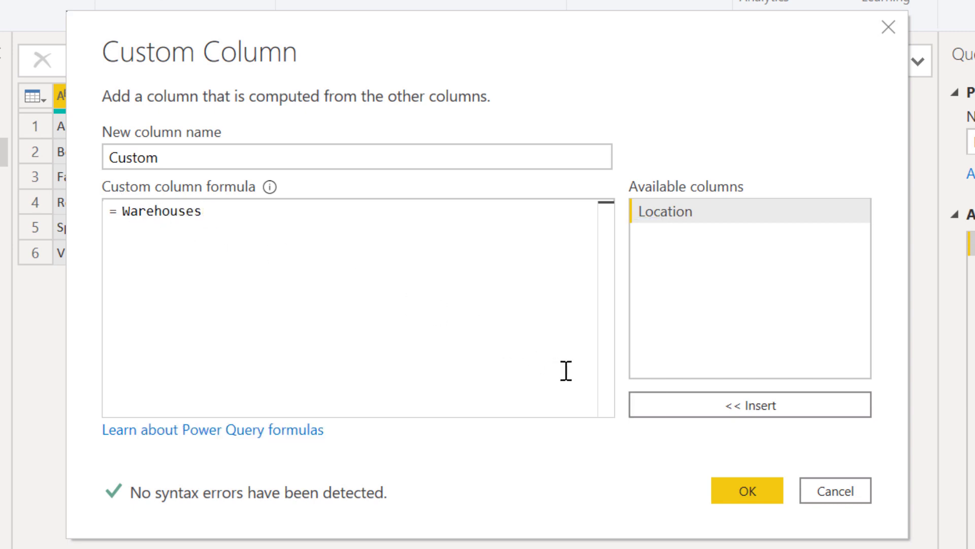
click(761, 495)
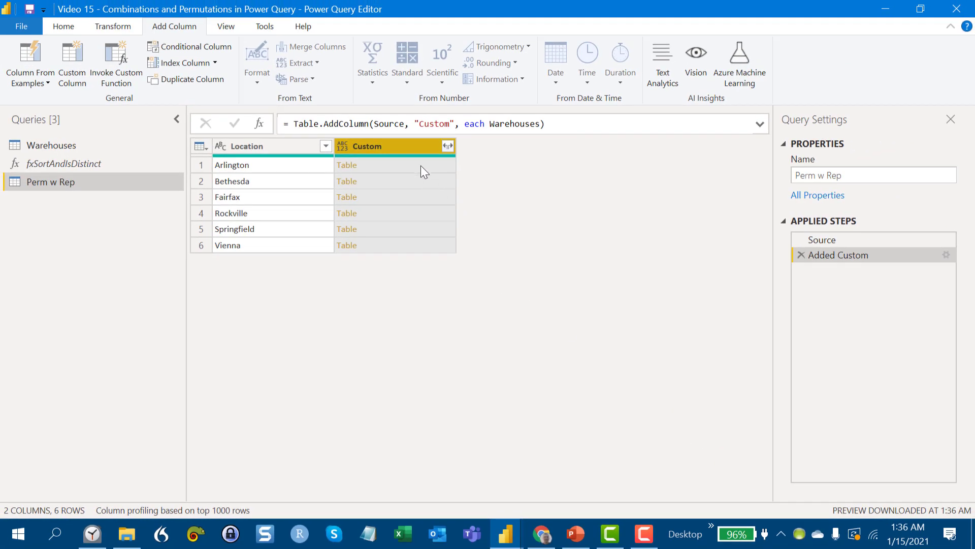
click(447, 146)
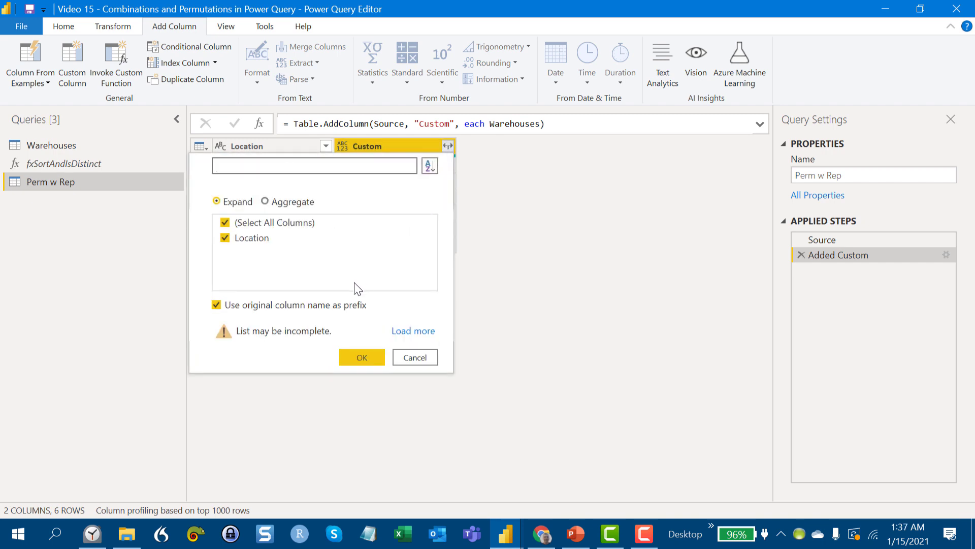
click(334, 306)
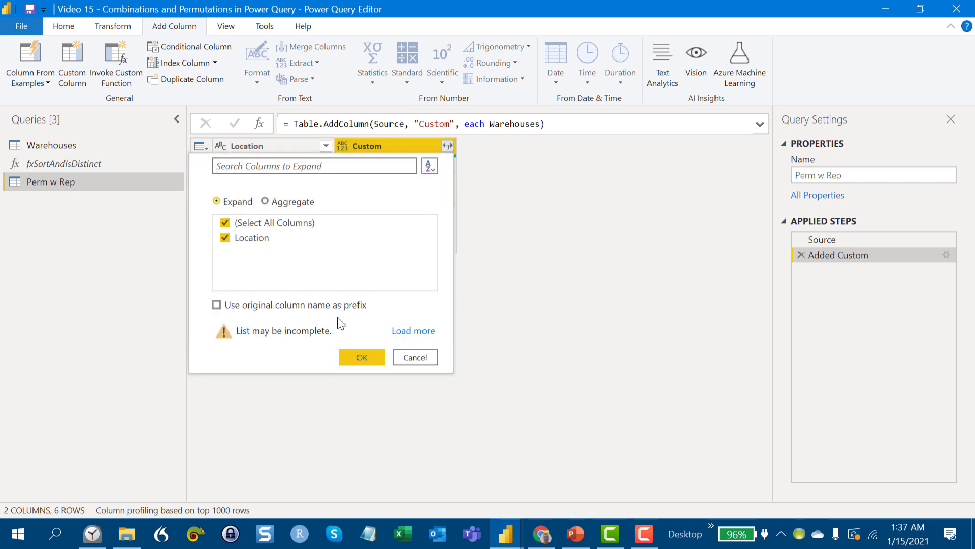
click(360, 356)
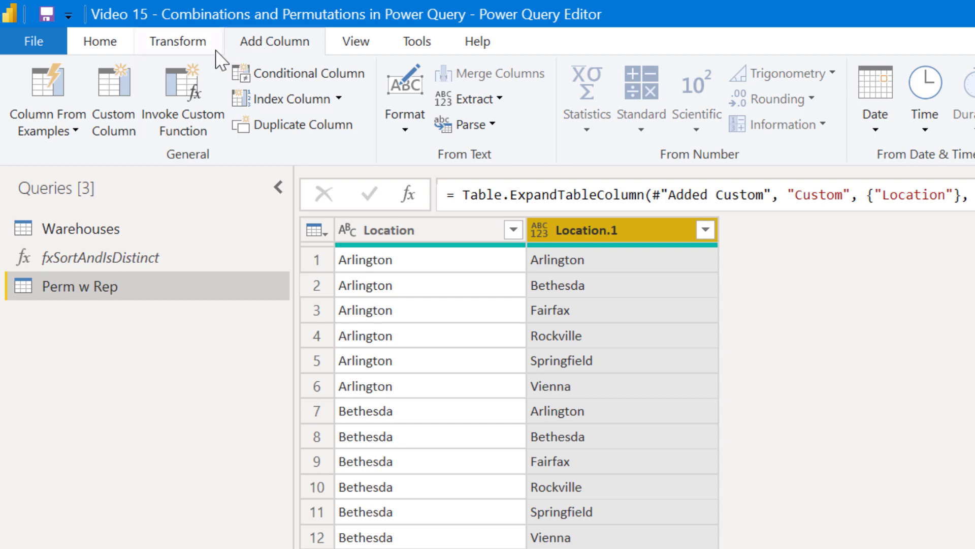
Add another custom column = Warehouses and expand it into Location.2, giving 216 rows
click(118, 82)
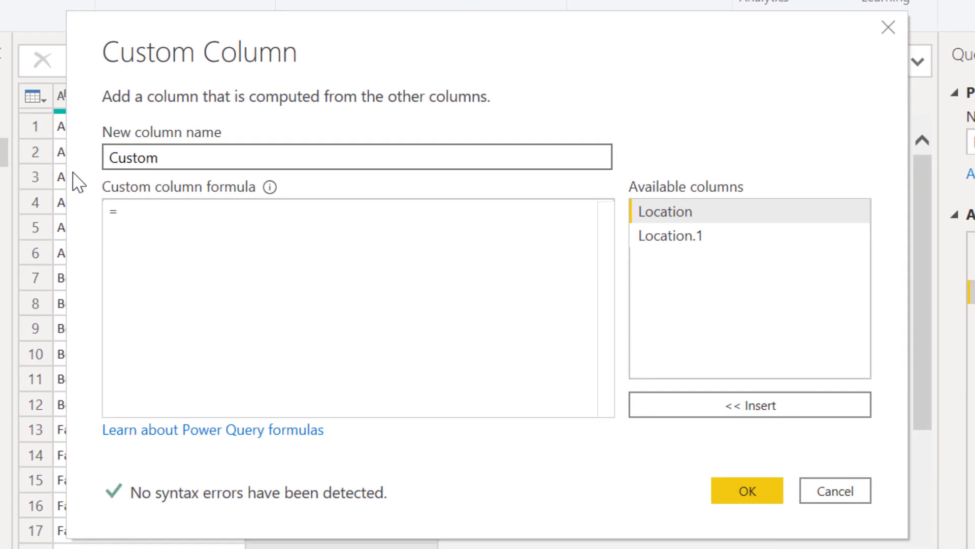
click(147, 211)
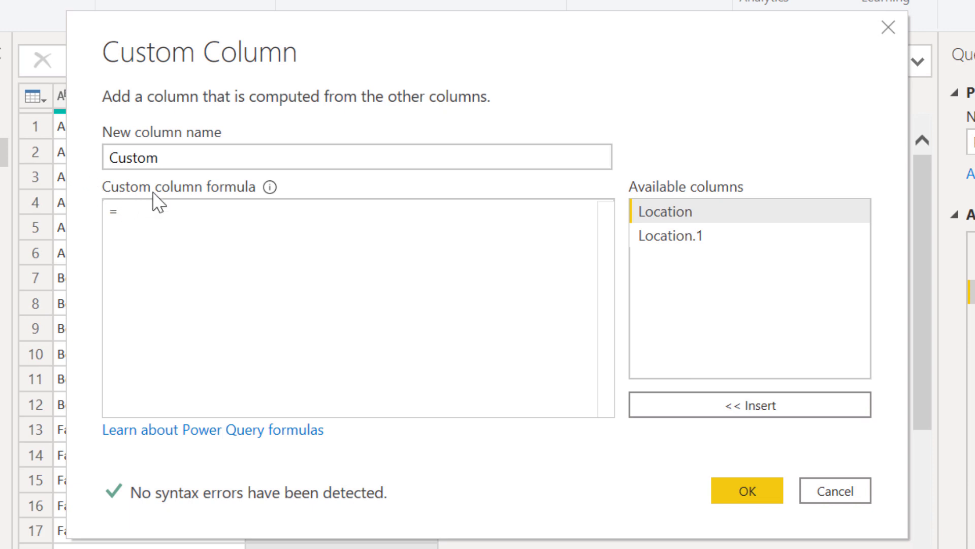
text(wa)
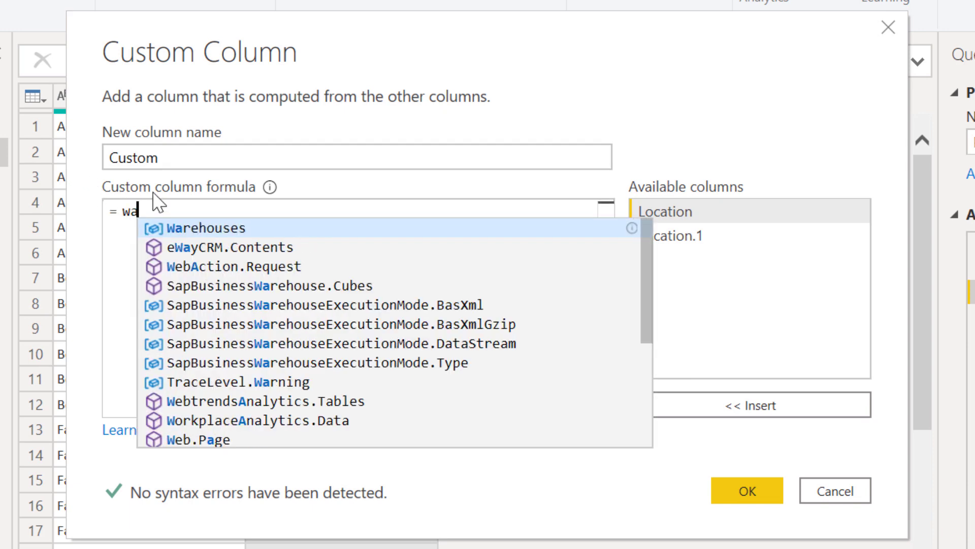
key(Tab)
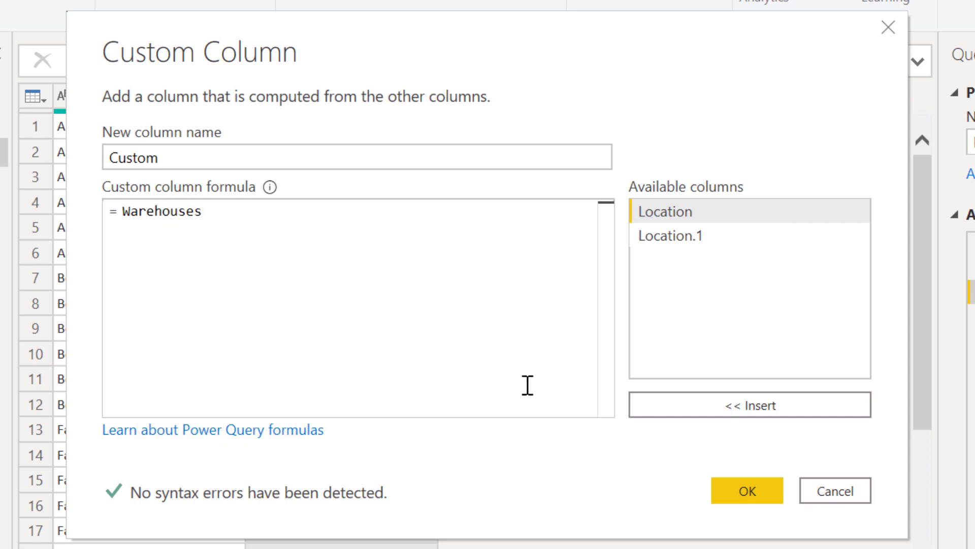
click(739, 489)
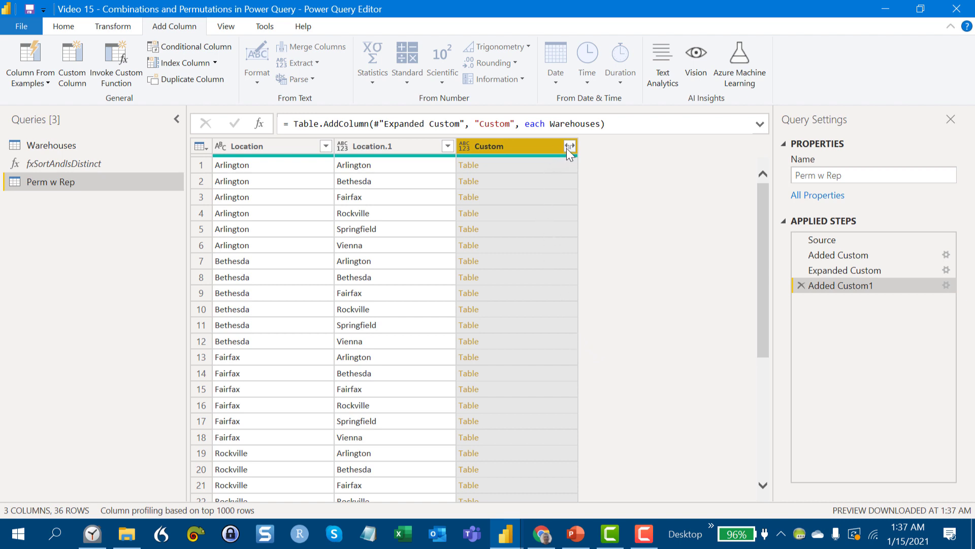
click(569, 146)
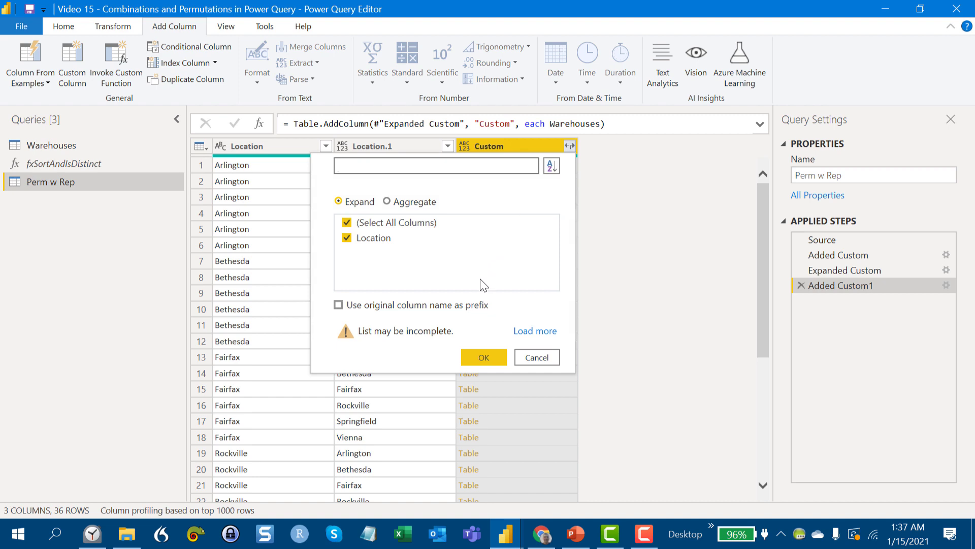
click(487, 358)
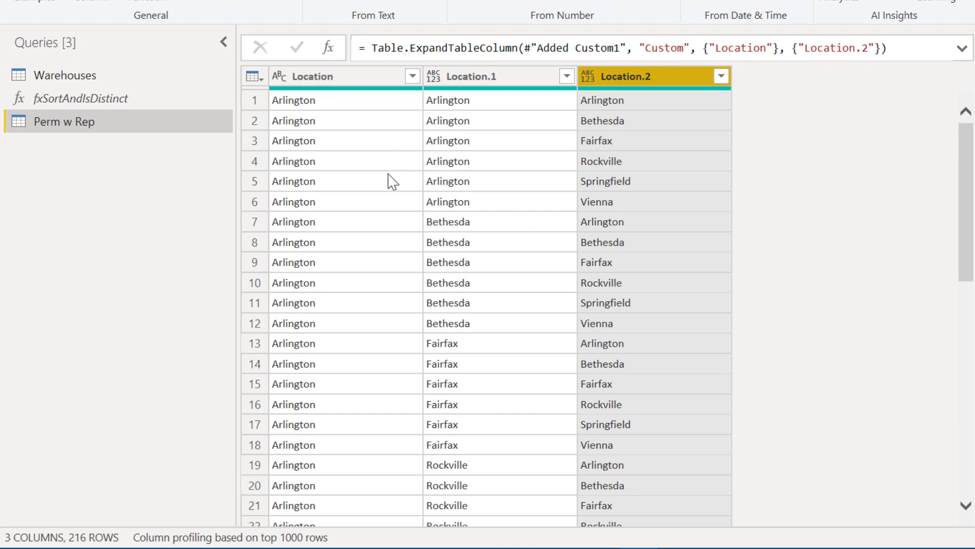
Review the fxSortAndIsDistinct code in the Advanced Editor, then list tables for its myTable parameter
click(168, 99)
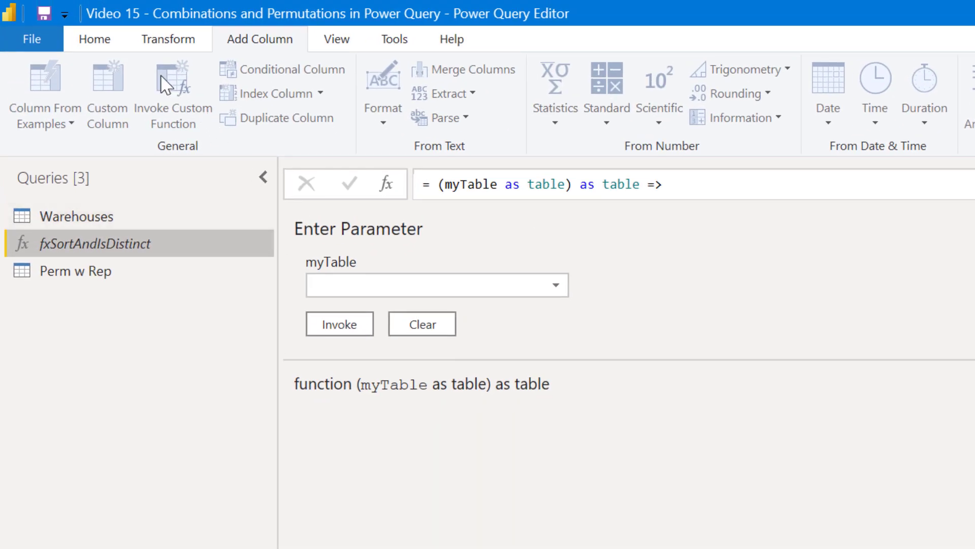
click(117, 48)
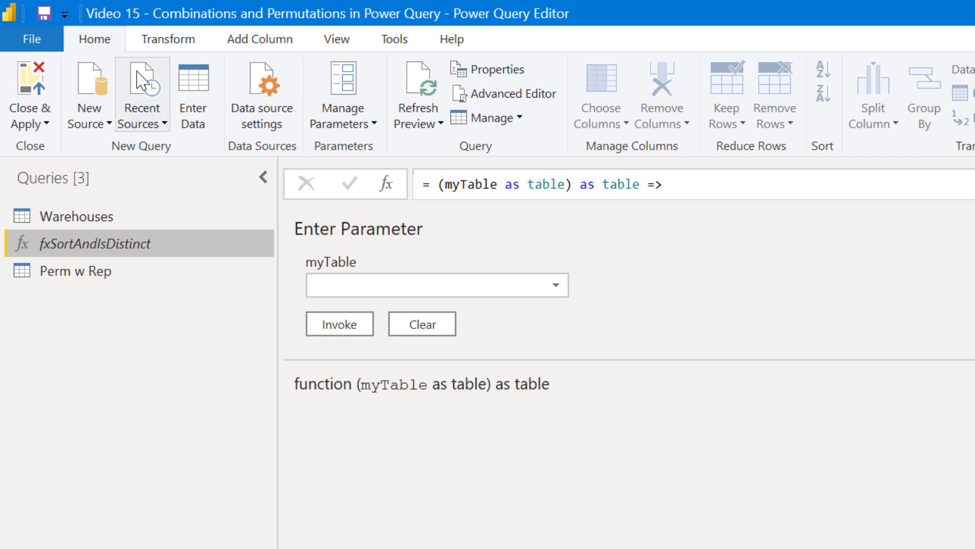
click(498, 102)
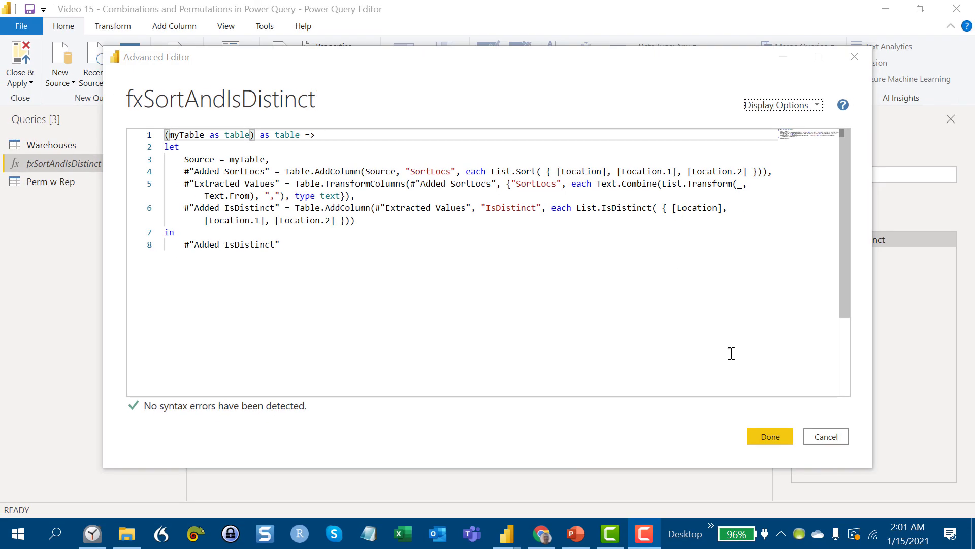
click(771, 438)
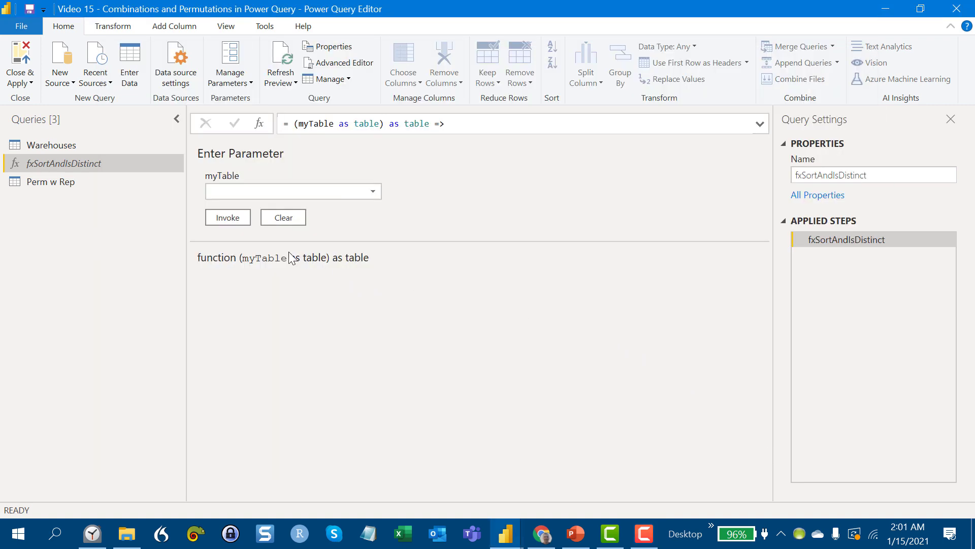
click(266, 192)
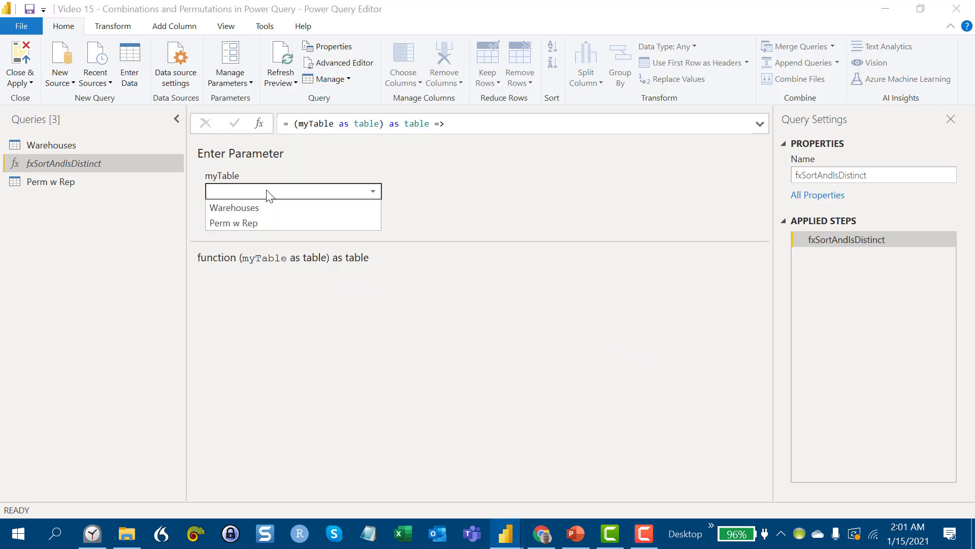
Invoke fxSortAndIsDistinct on Perm w Rep and scroll right to the IsDistinct column
click(264, 223)
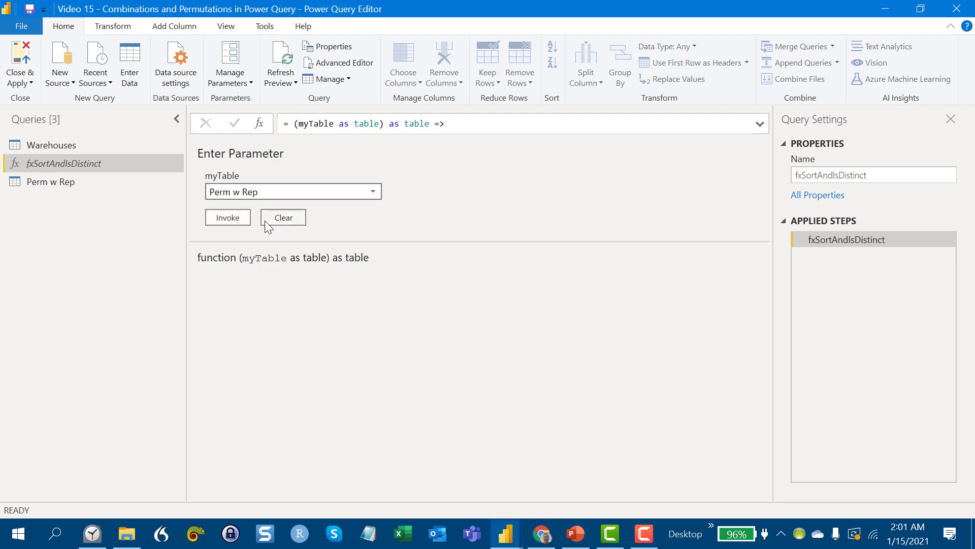
click(228, 217)
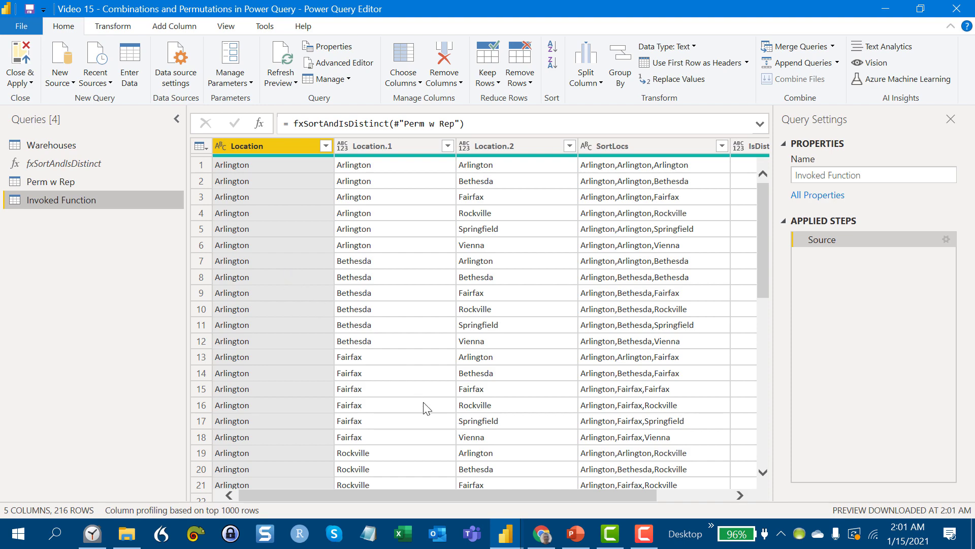
drag(522, 500, 600, 496)
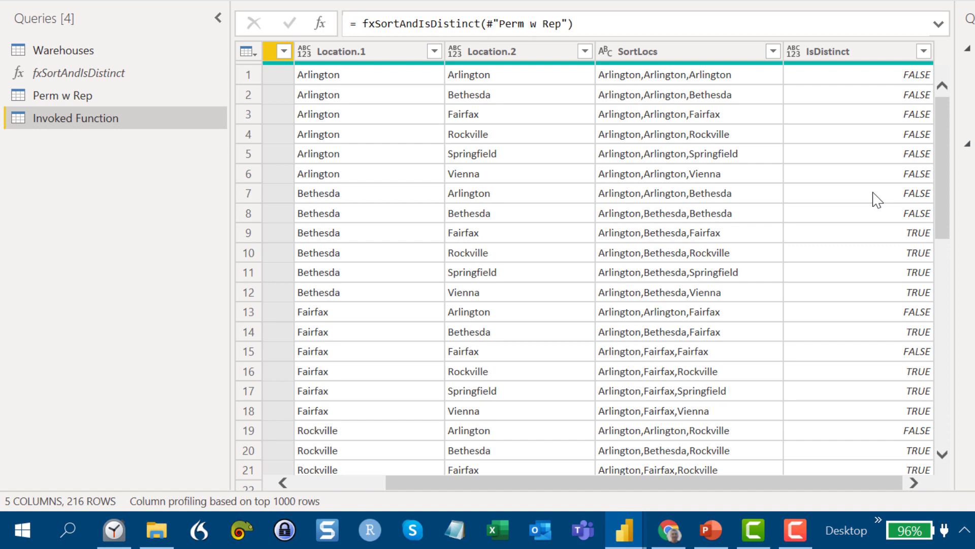
Filter IsDistinct to exclude FALSE, keeping 120 distinct triples
click(923, 53)
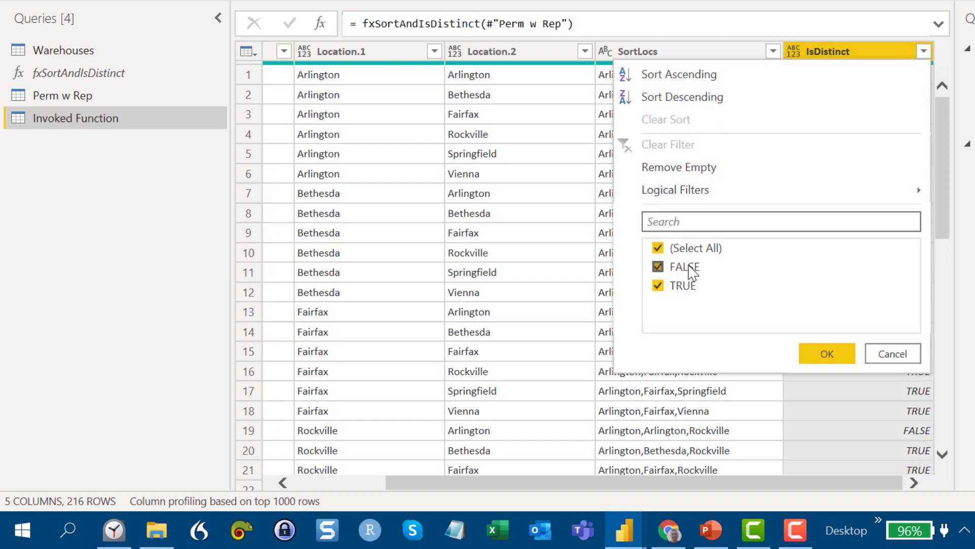
click(691, 273)
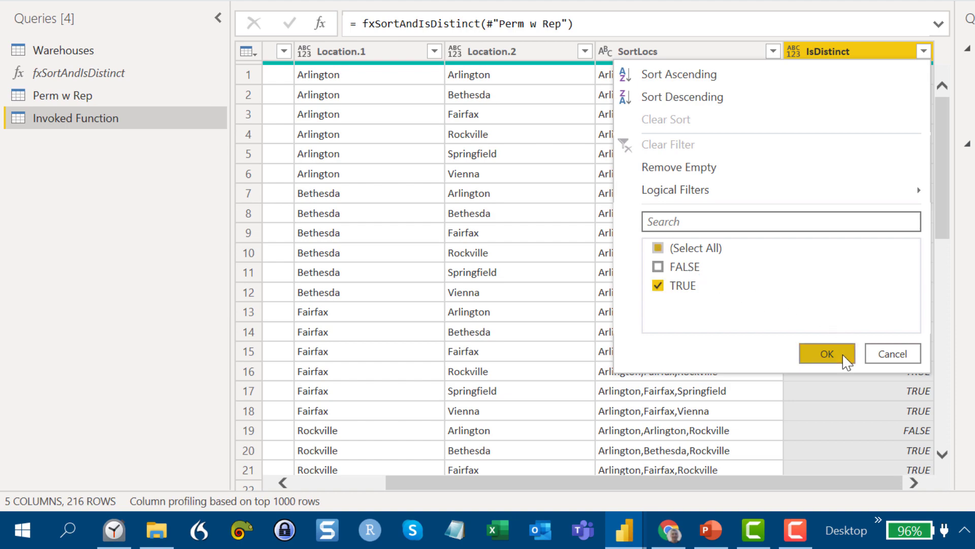
click(826, 354)
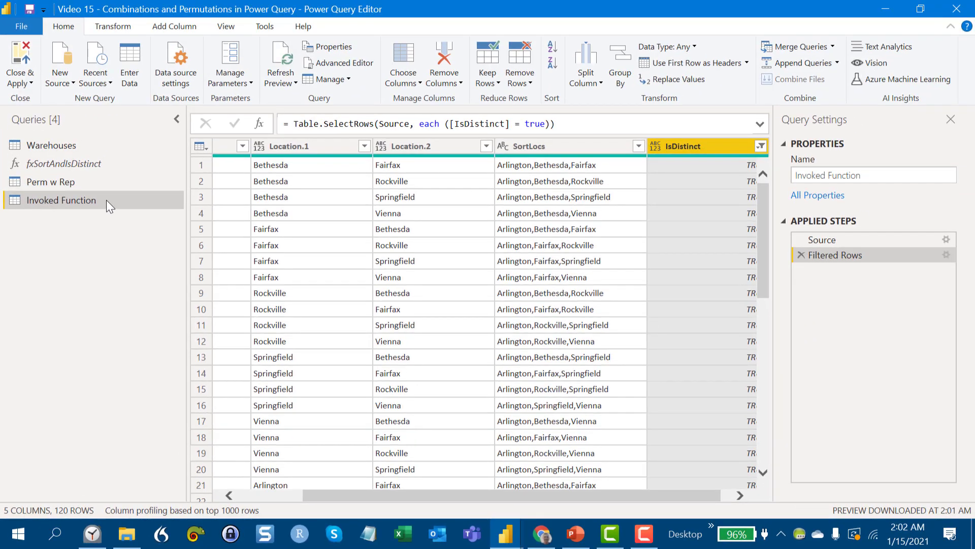
Rename the invoked query to 'Perm wo Reep'
double_click(107, 199)
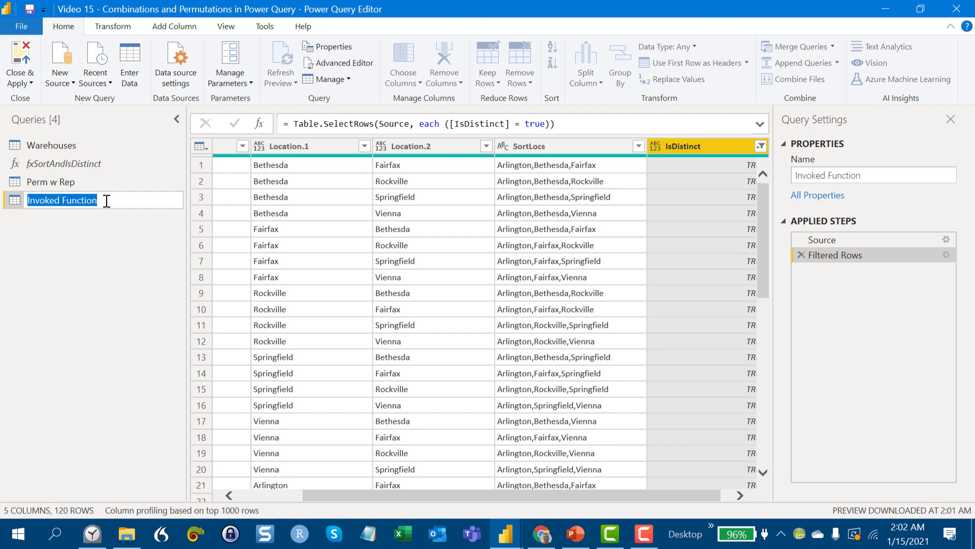
text(Perm wo Reep)
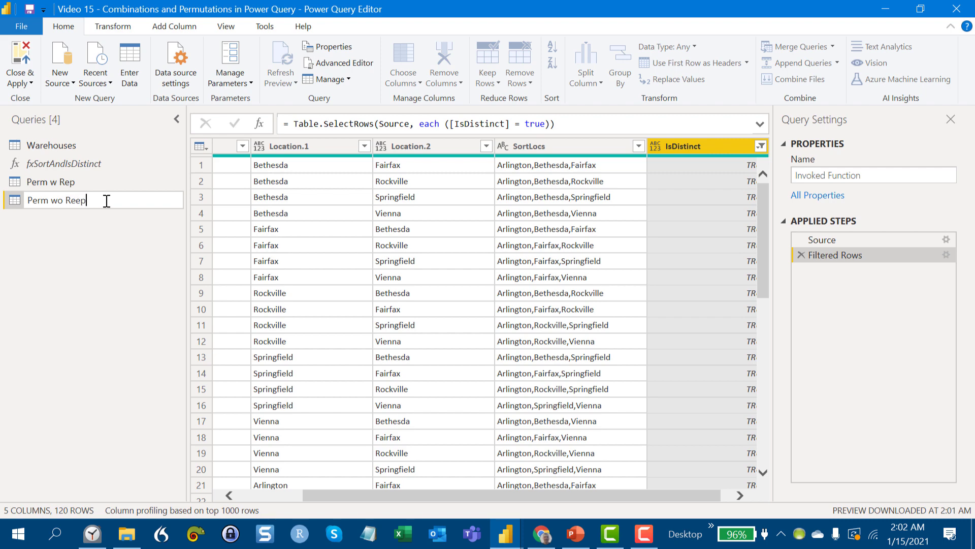
key(Return)
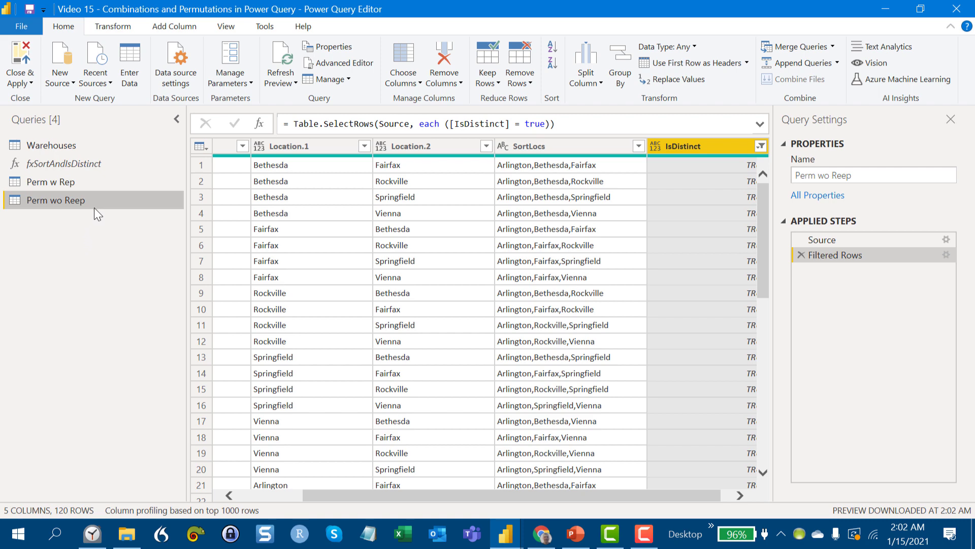
Invoke fxSortAndIsDistinct with Perm w Rep as myTable, creating a new 216-row query
click(116, 161)
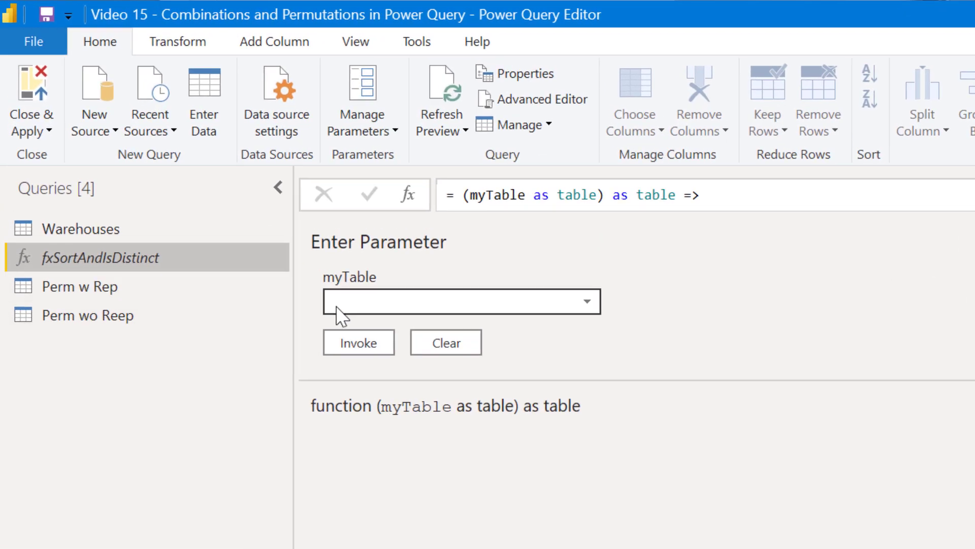
click(403, 309)
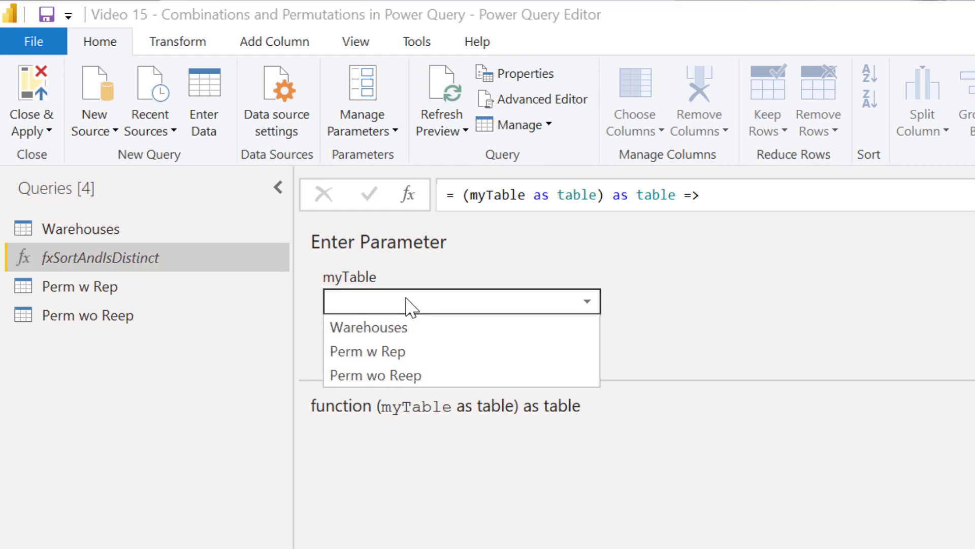
click(416, 354)
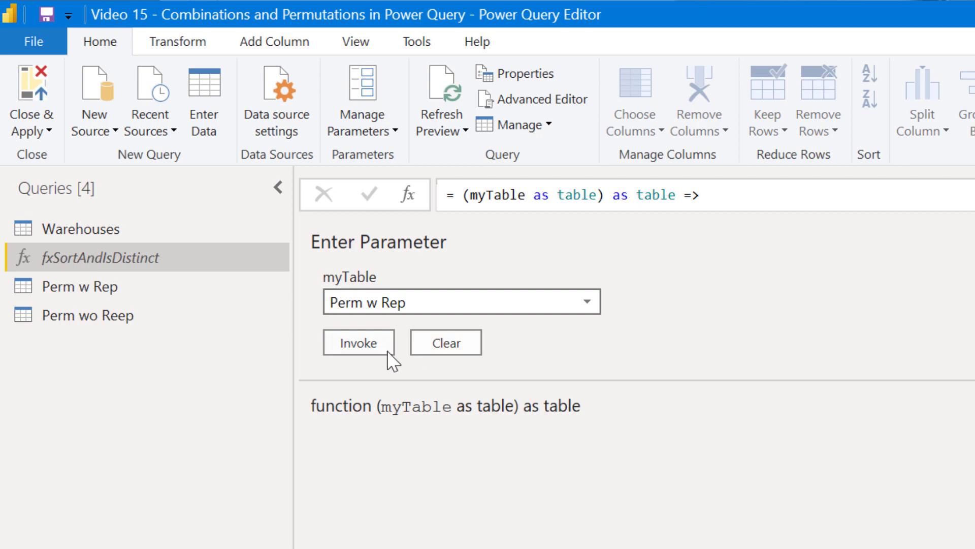
click(364, 349)
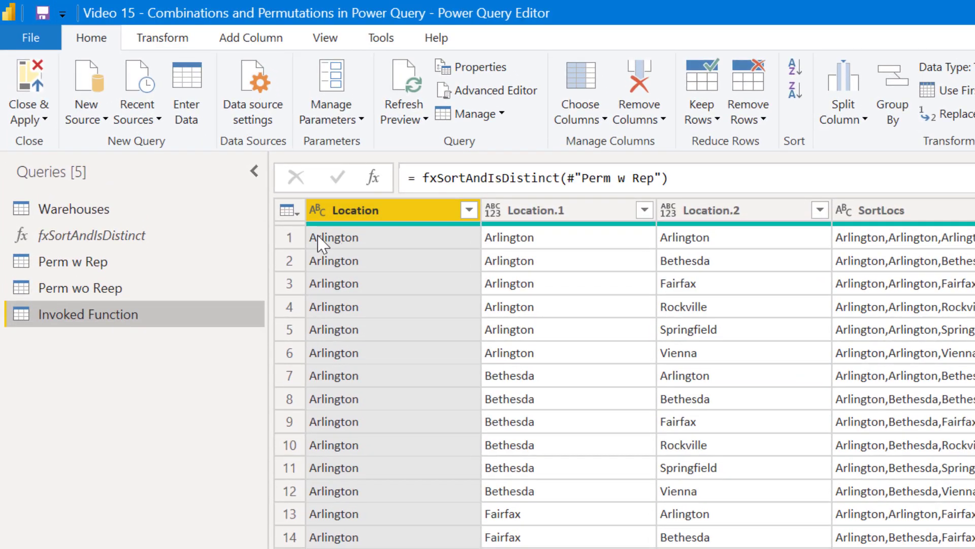
Inspect the fxSortAndIsDistinct M code in the Advanced Editor and close it
click(202, 241)
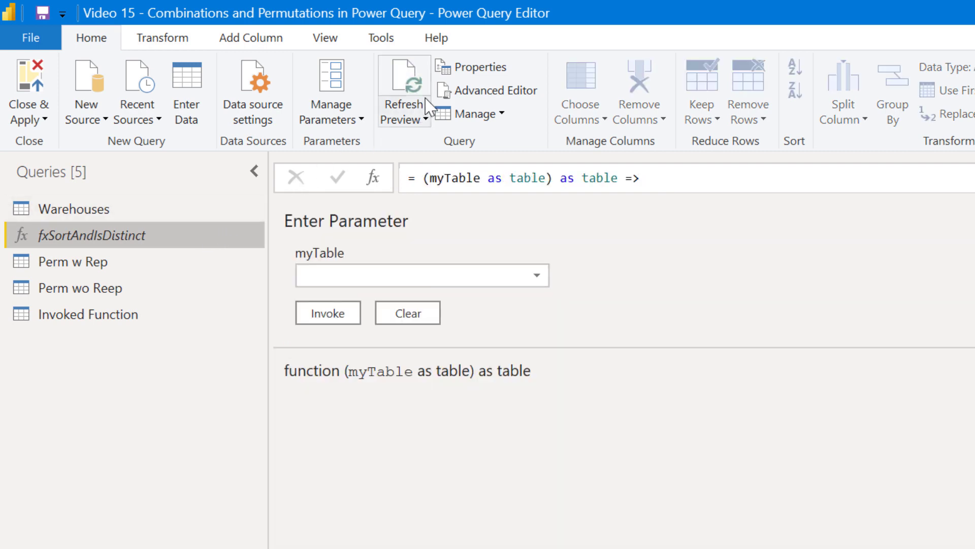
click(490, 92)
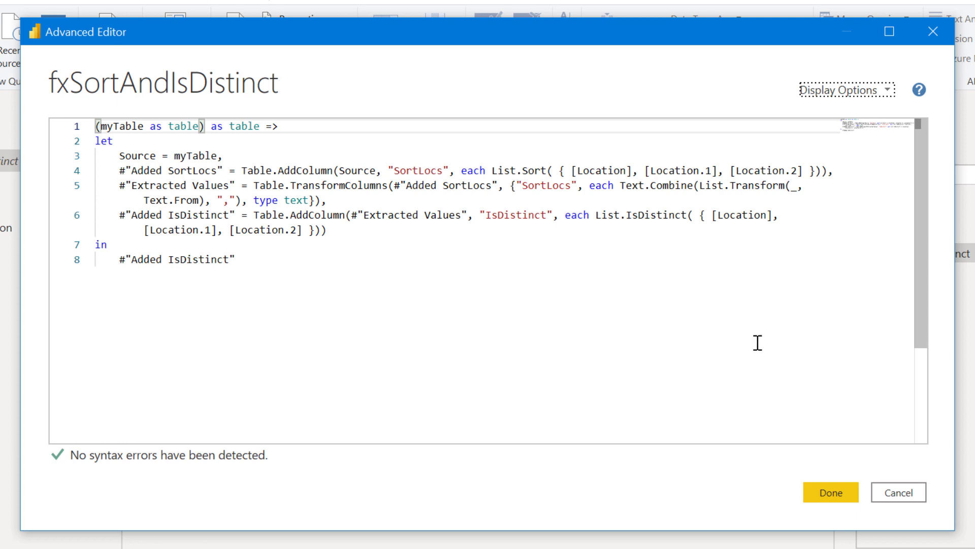
click(833, 483)
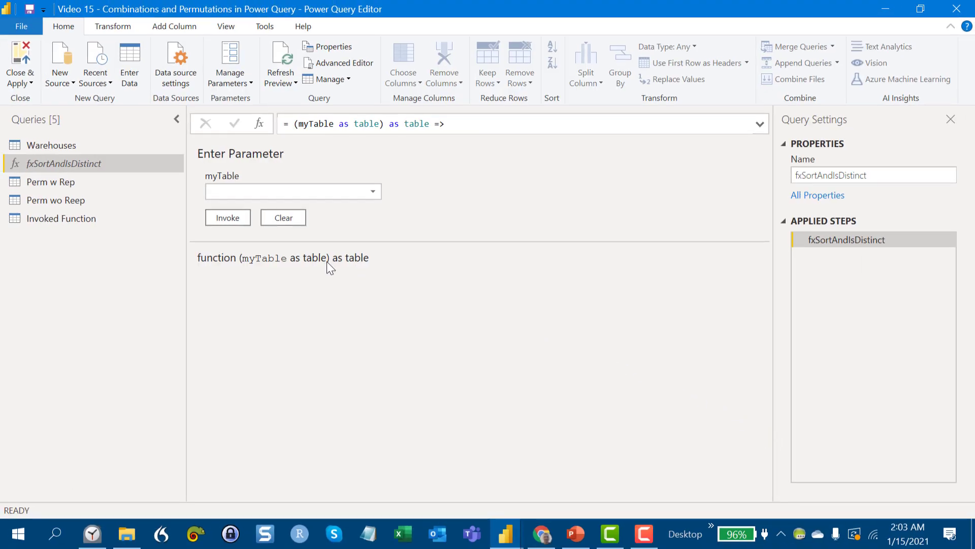
Remove duplicate SortLocs rows from the Invoked Function query, leaving 56 rows
click(129, 223)
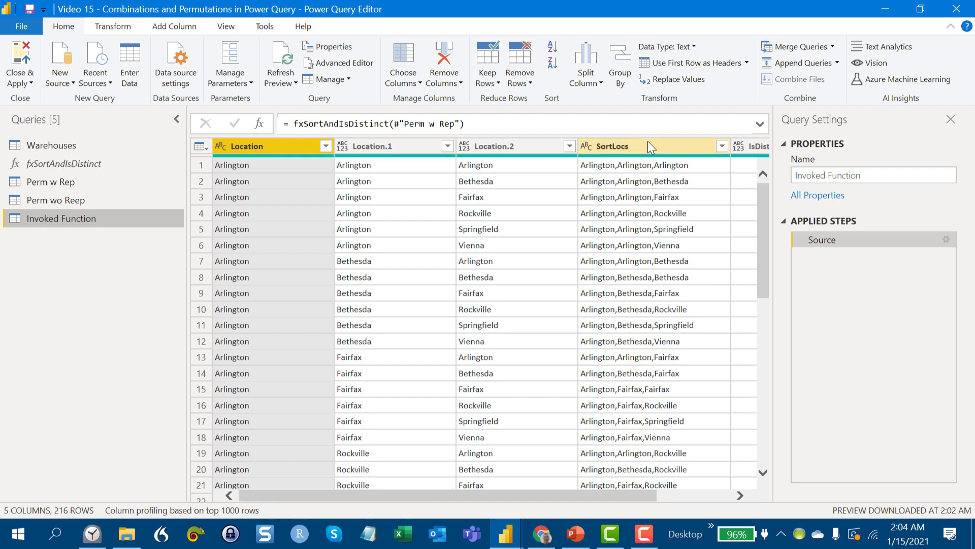
right_click(661, 148)
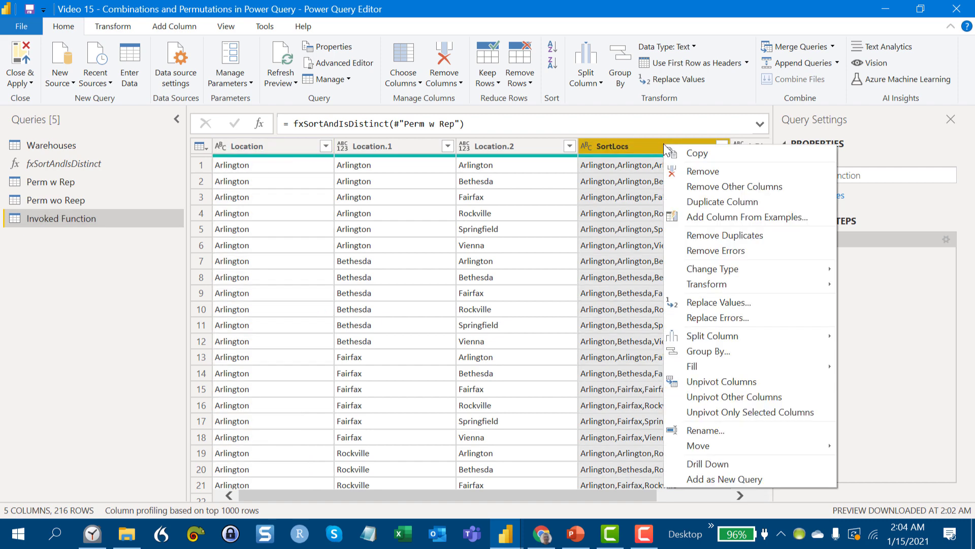
click(699, 237)
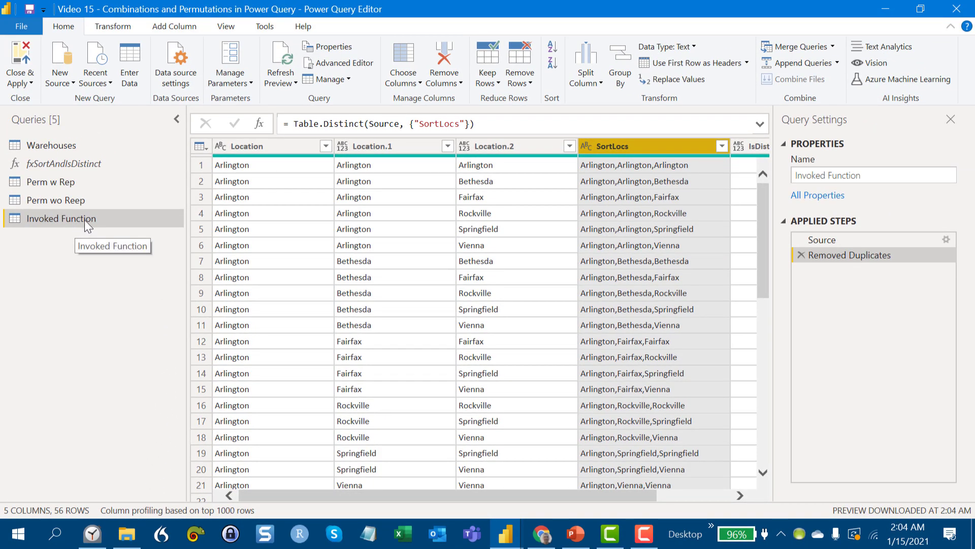
Rename the query to 'CC w Rep' and return to Perm w Rep
double_click(85, 220)
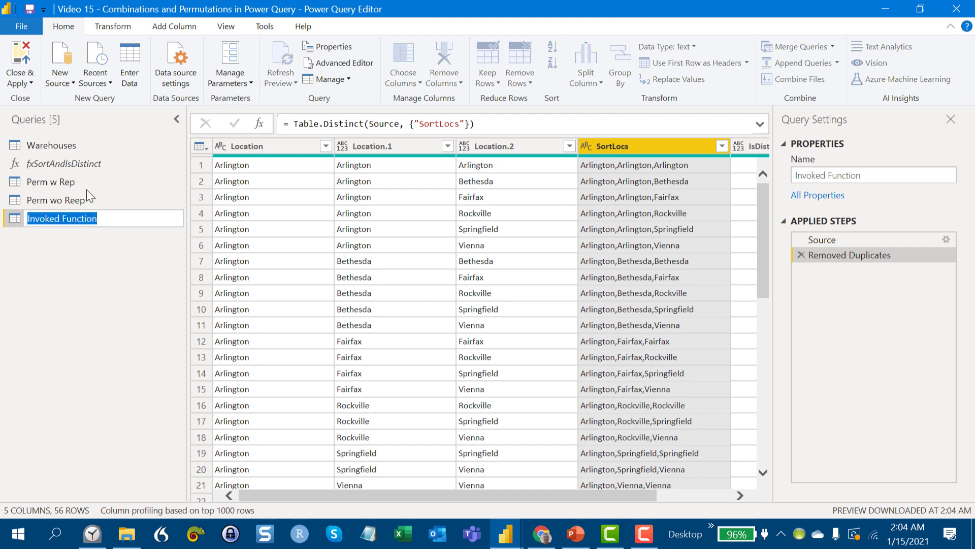
text(CC)
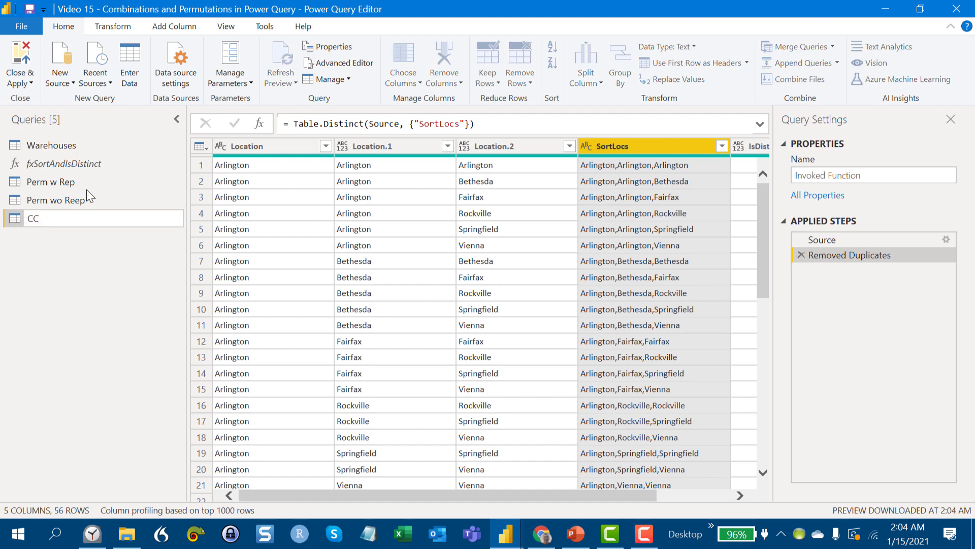
text( w Rep)
key(Return)
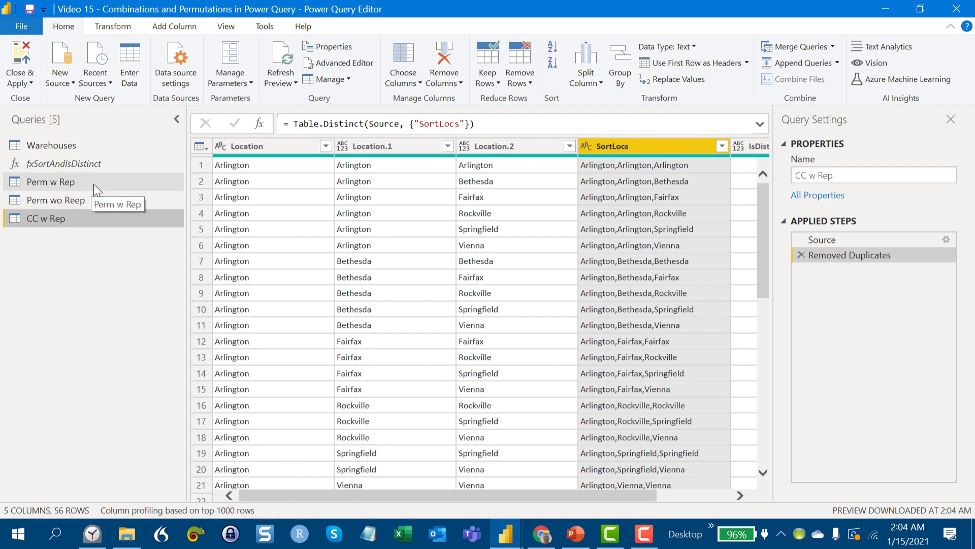
click(95, 182)
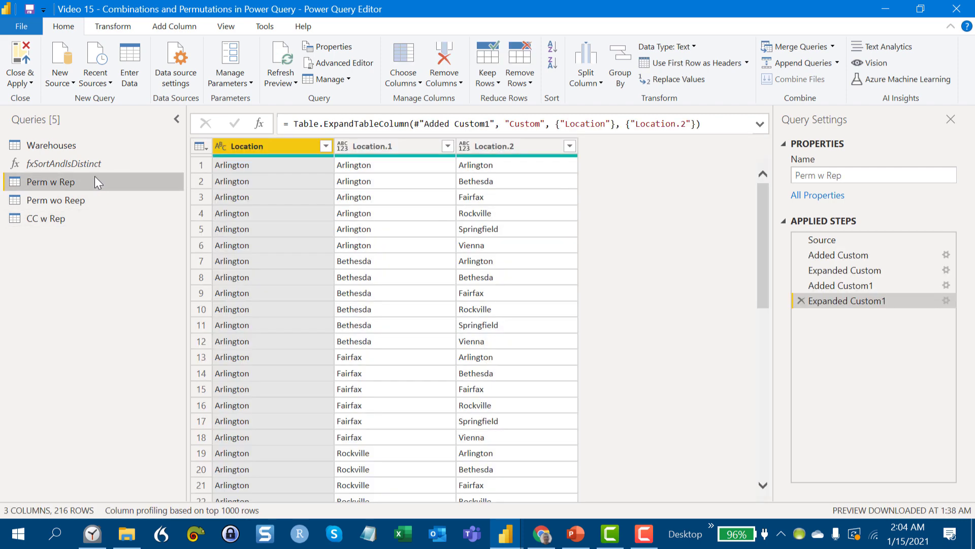
Invoke fxSortAndIsDistinct on the Perm w Rep table to create a new query
click(100, 166)
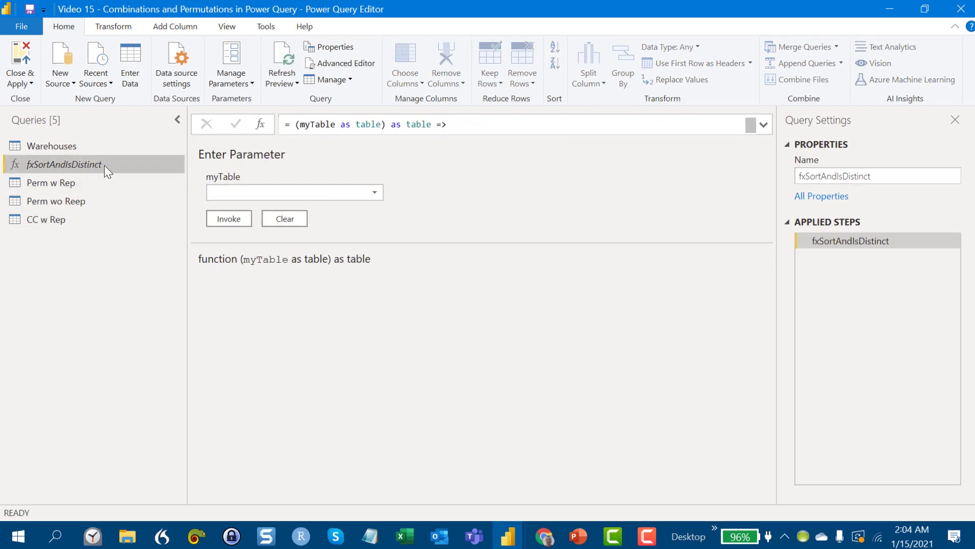
click(219, 198)
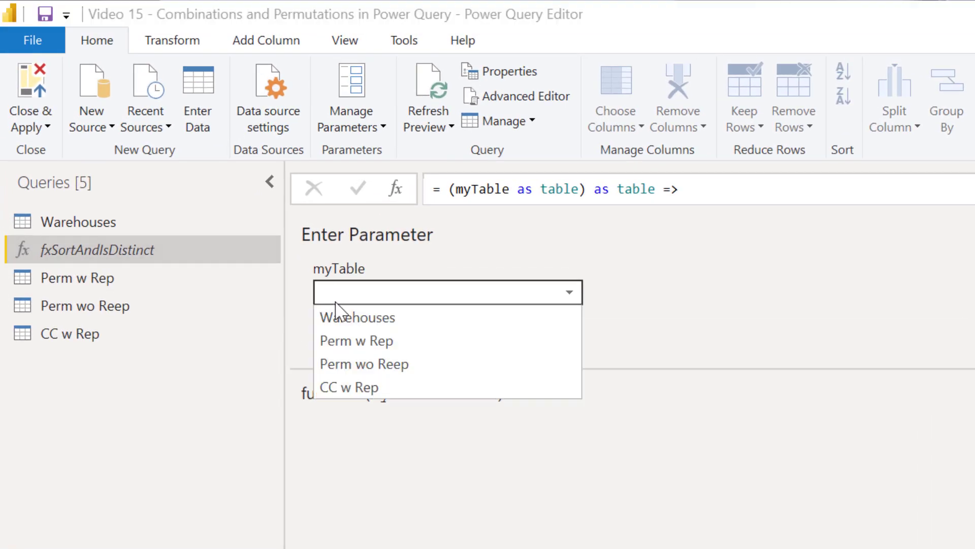
click(359, 341)
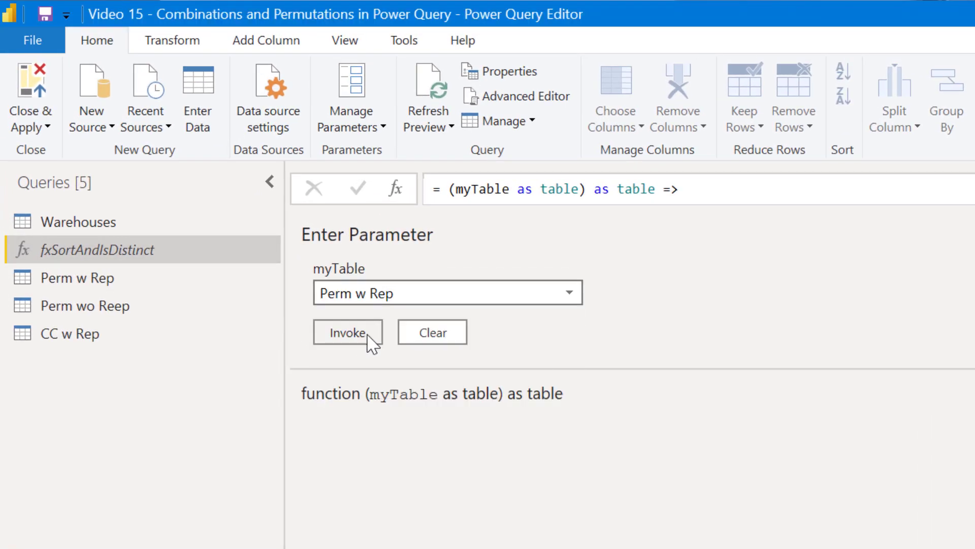
click(371, 331)
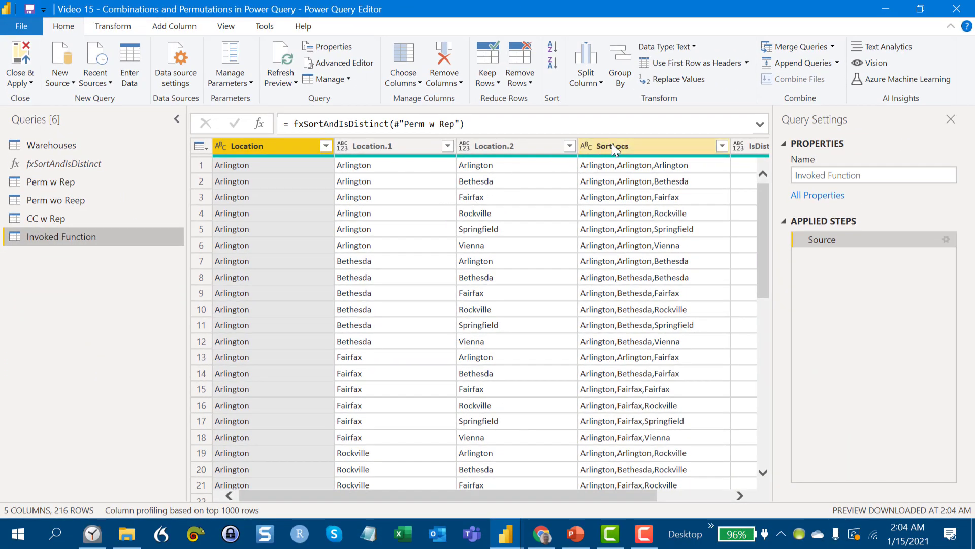
Remove rows with duplicate SortLocs values
right_click(652, 144)
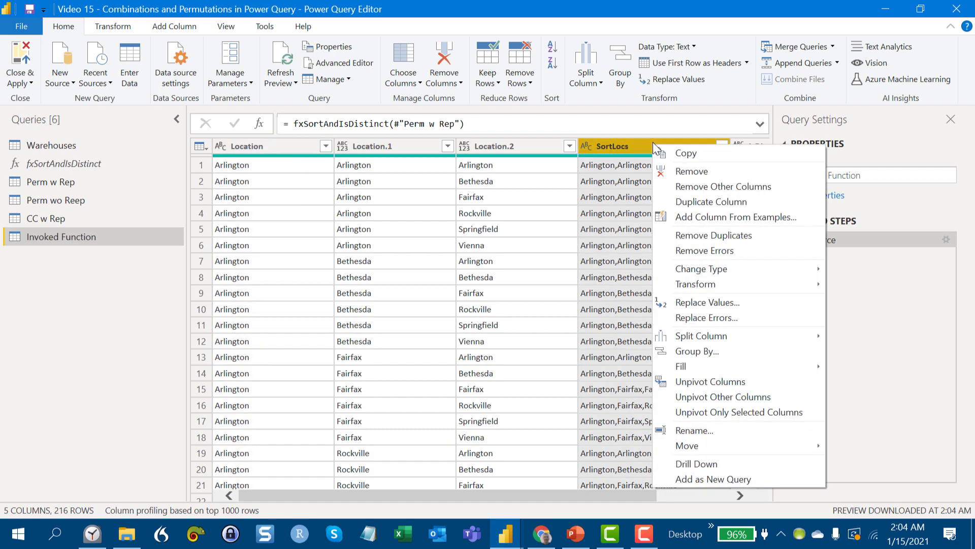
click(699, 233)
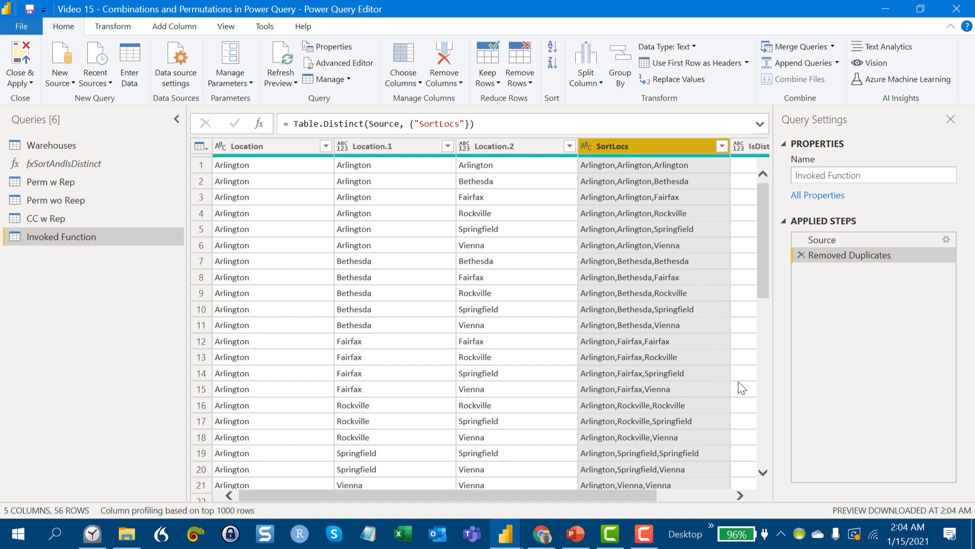
click(739, 494)
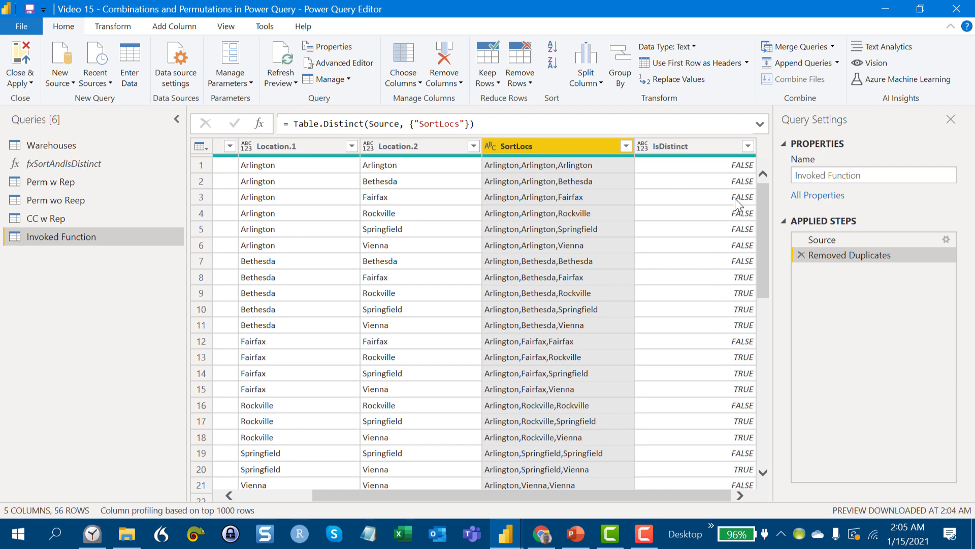
Filter IsDistinct to keep only TRUE rows, leaving 20 combinations
click(748, 147)
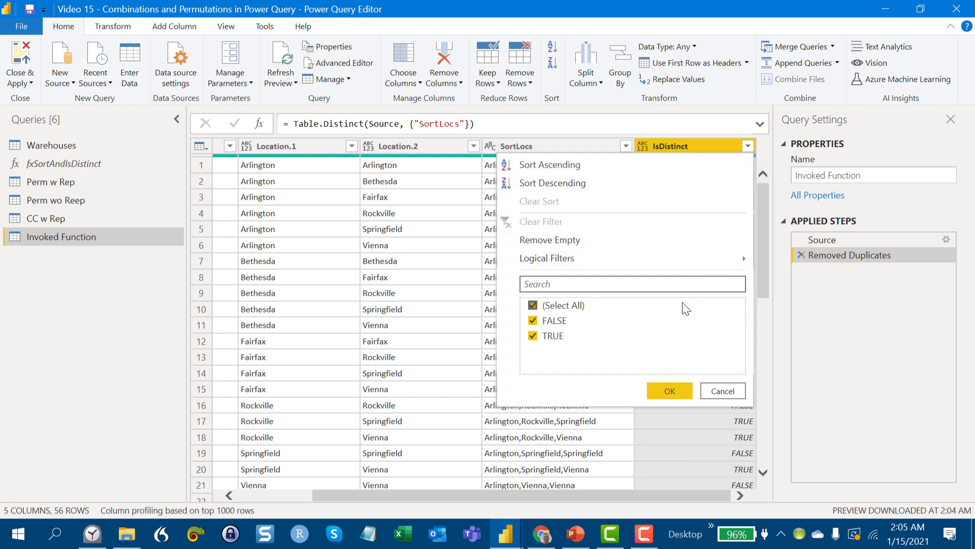
click(681, 320)
click(677, 389)
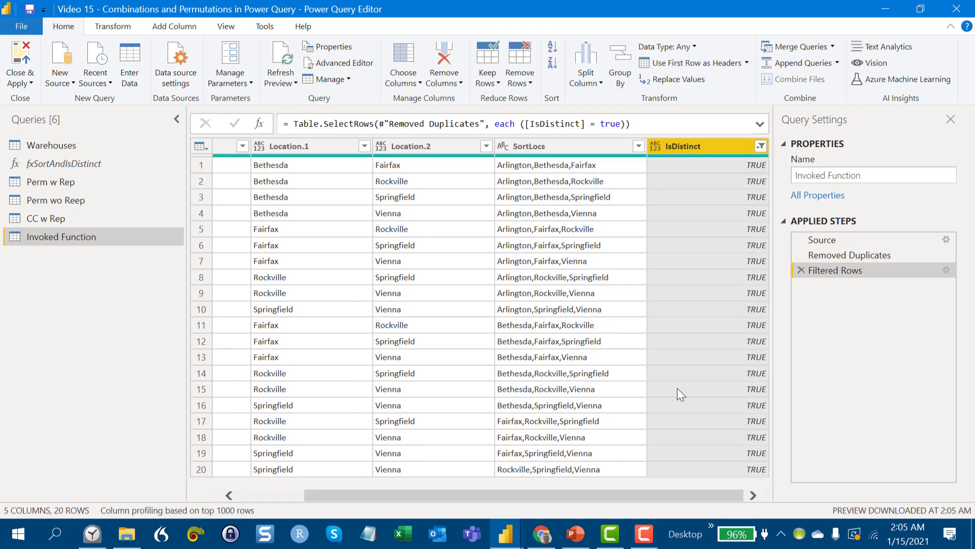